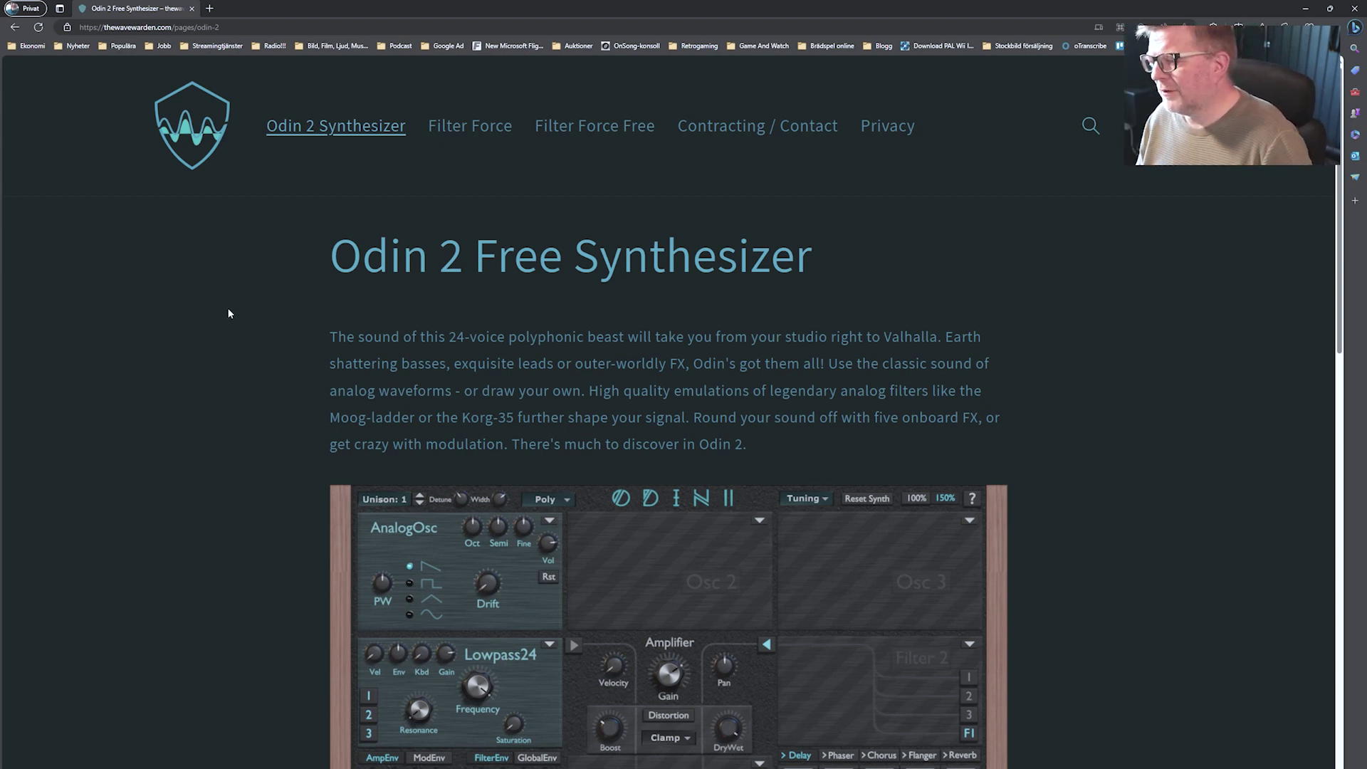
# - Look over the Odin 2 Free Synthesizer web page and switch to the Cubase project with the Odin2 instrument
pyautogui.scroll(-3, 228, 313)
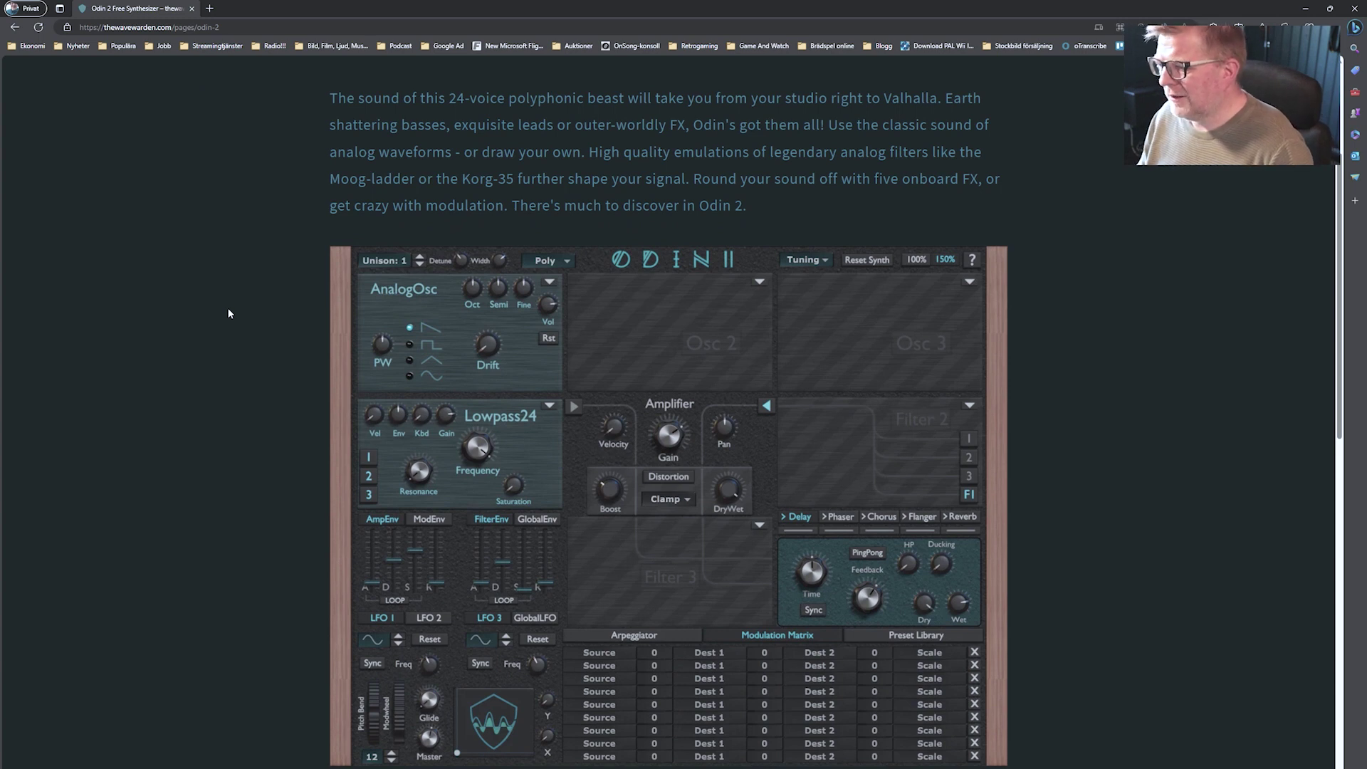
pyautogui.scroll(-2, 228, 314)
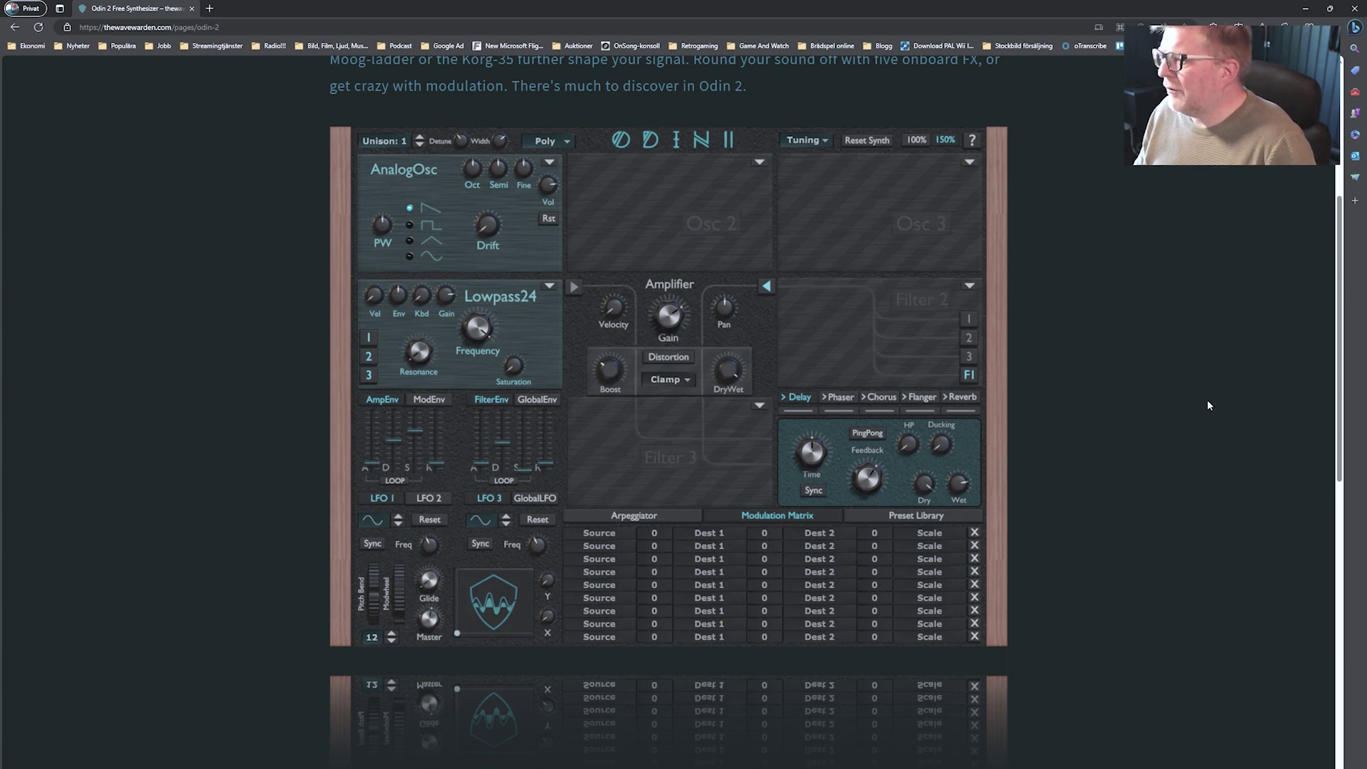
pyautogui.click(1305, 8)
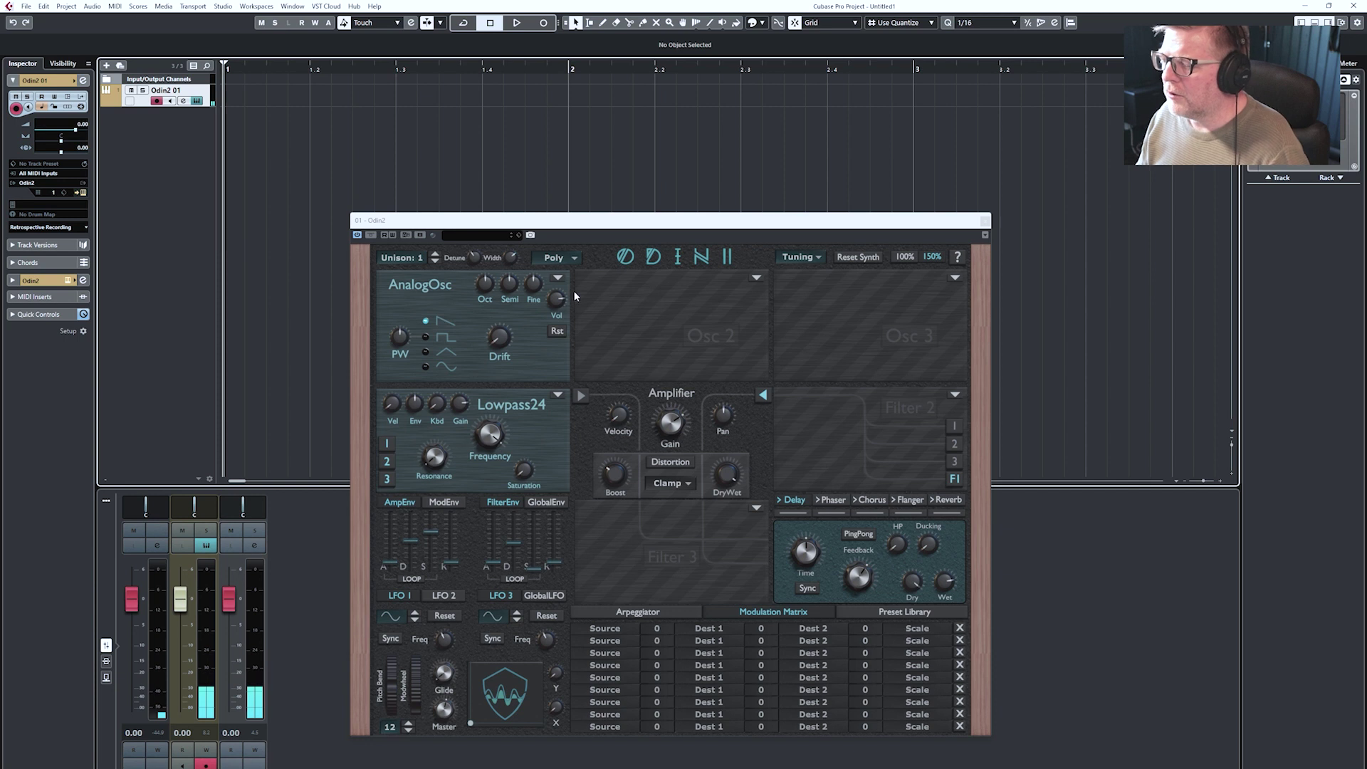
# - Examine Odin2's flanger controls, the LFO 2 and LFO 1 settings and the XY pad
pyautogui.click(836, 328)
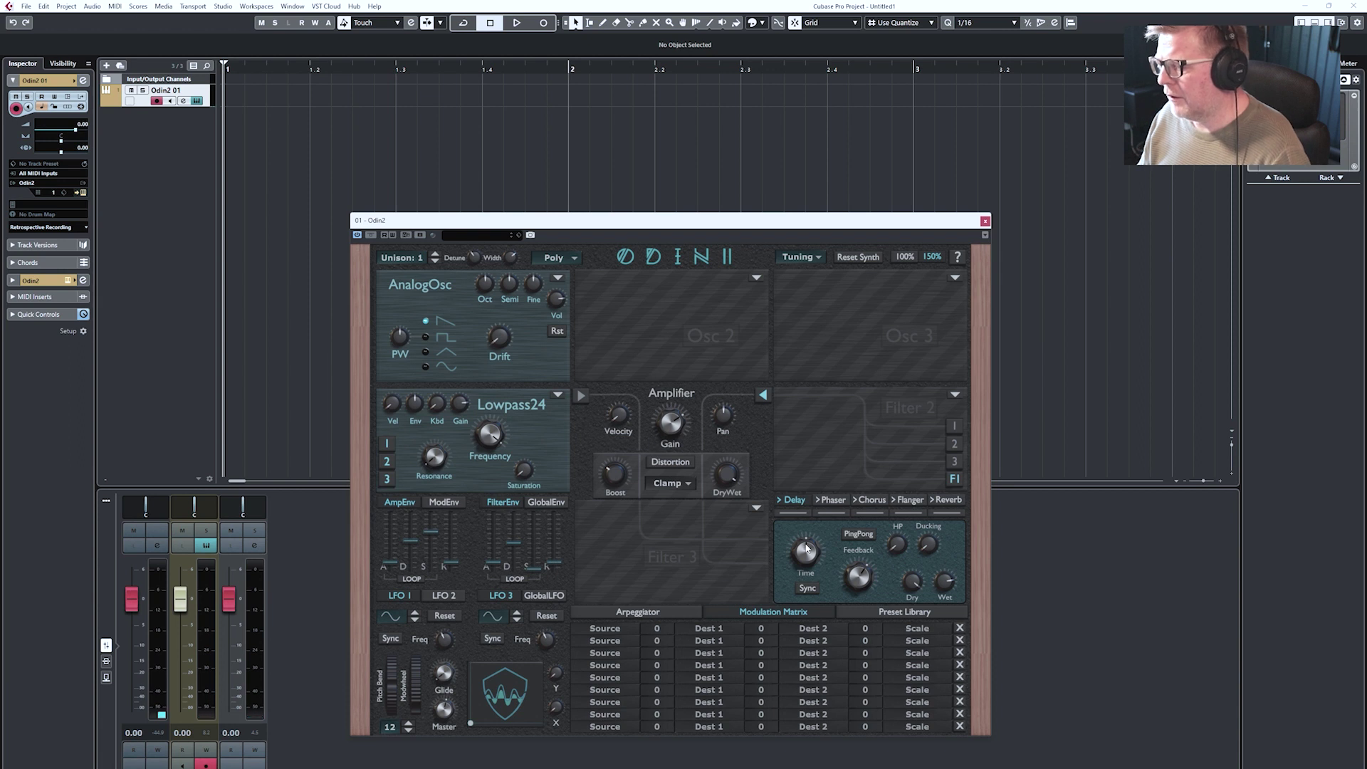
pyautogui.click(907, 500)
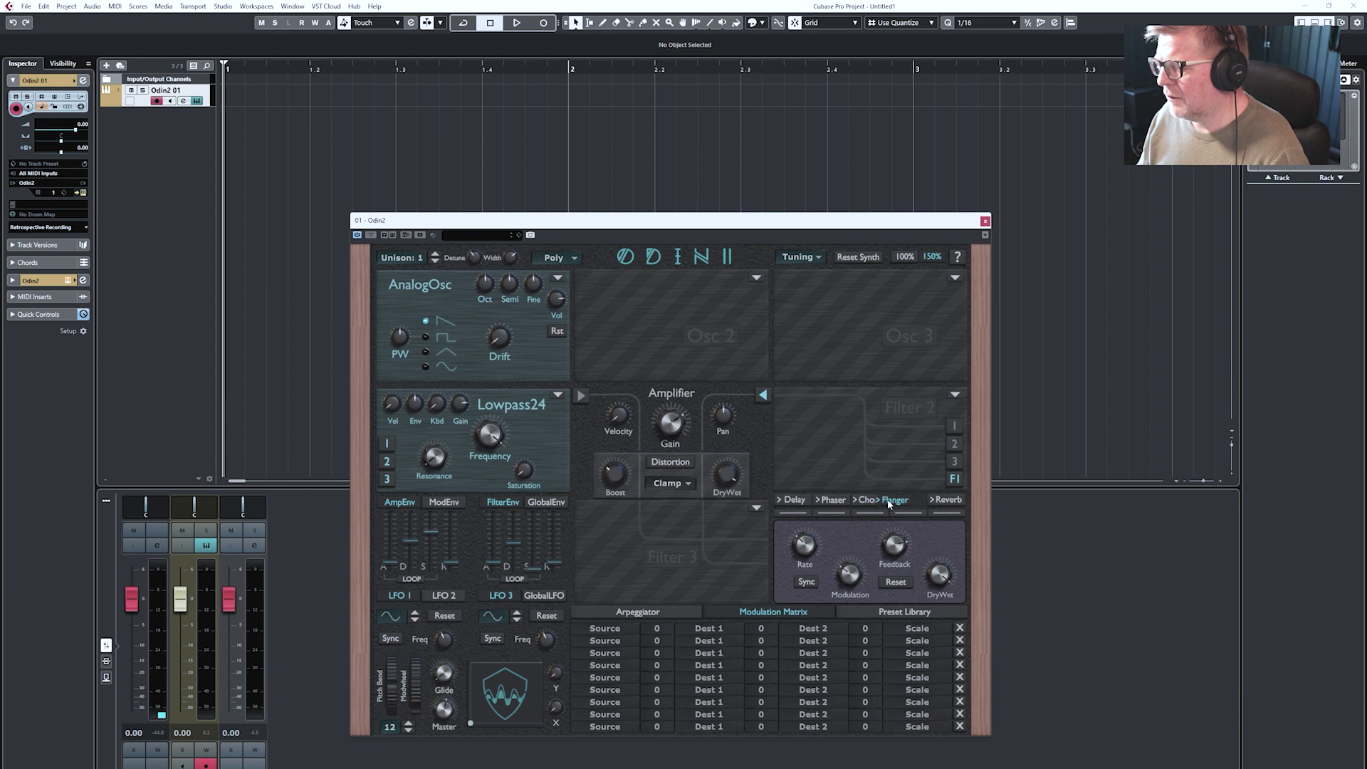
pyautogui.click(437, 598)
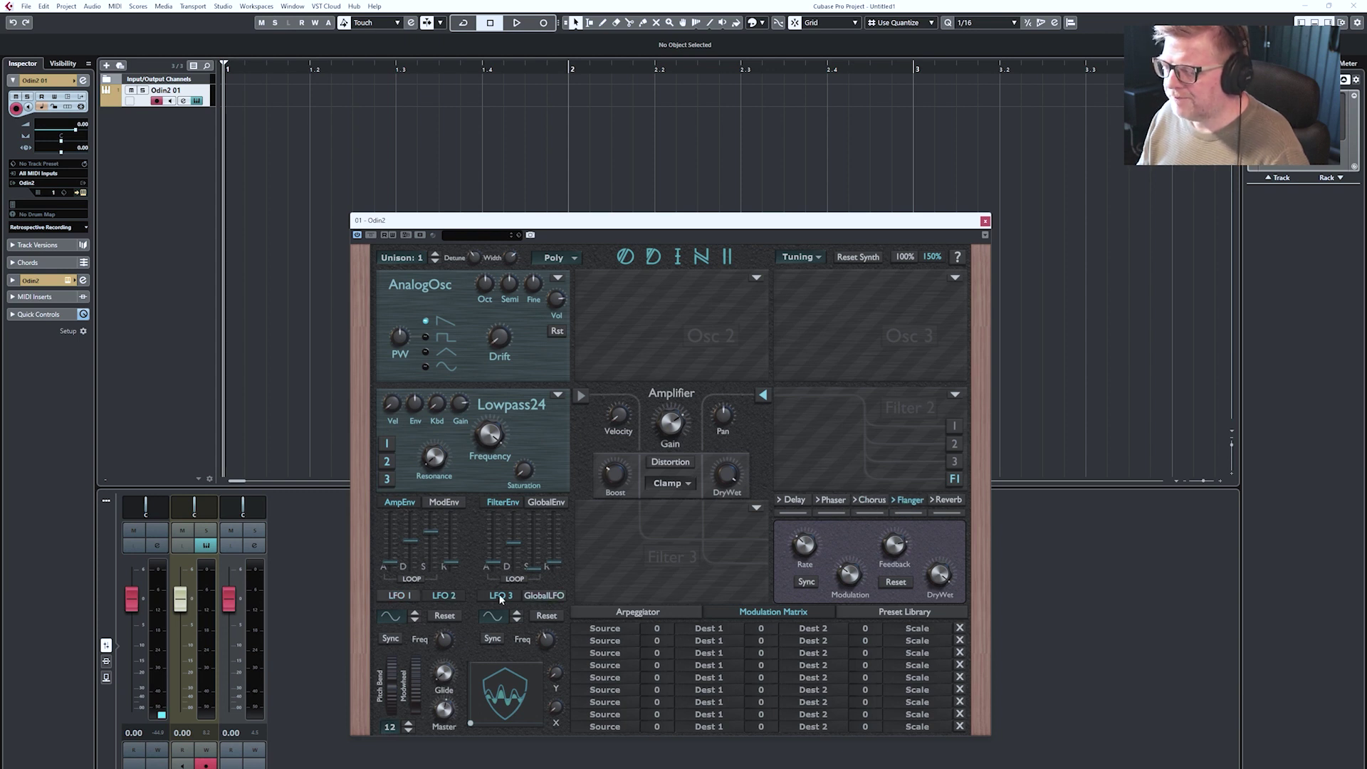
pyautogui.click(403, 596)
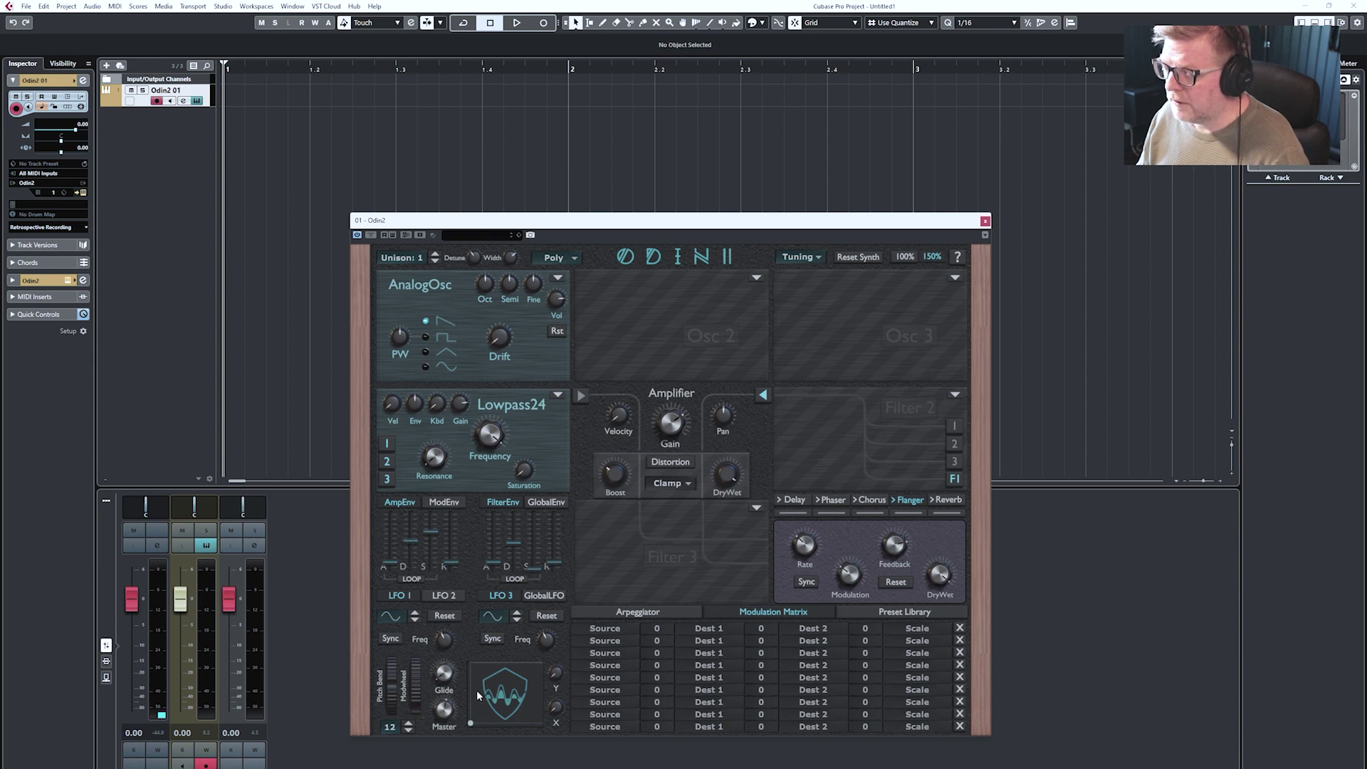
pyautogui.moveTo(471, 721); pyautogui.dragTo(508, 698)
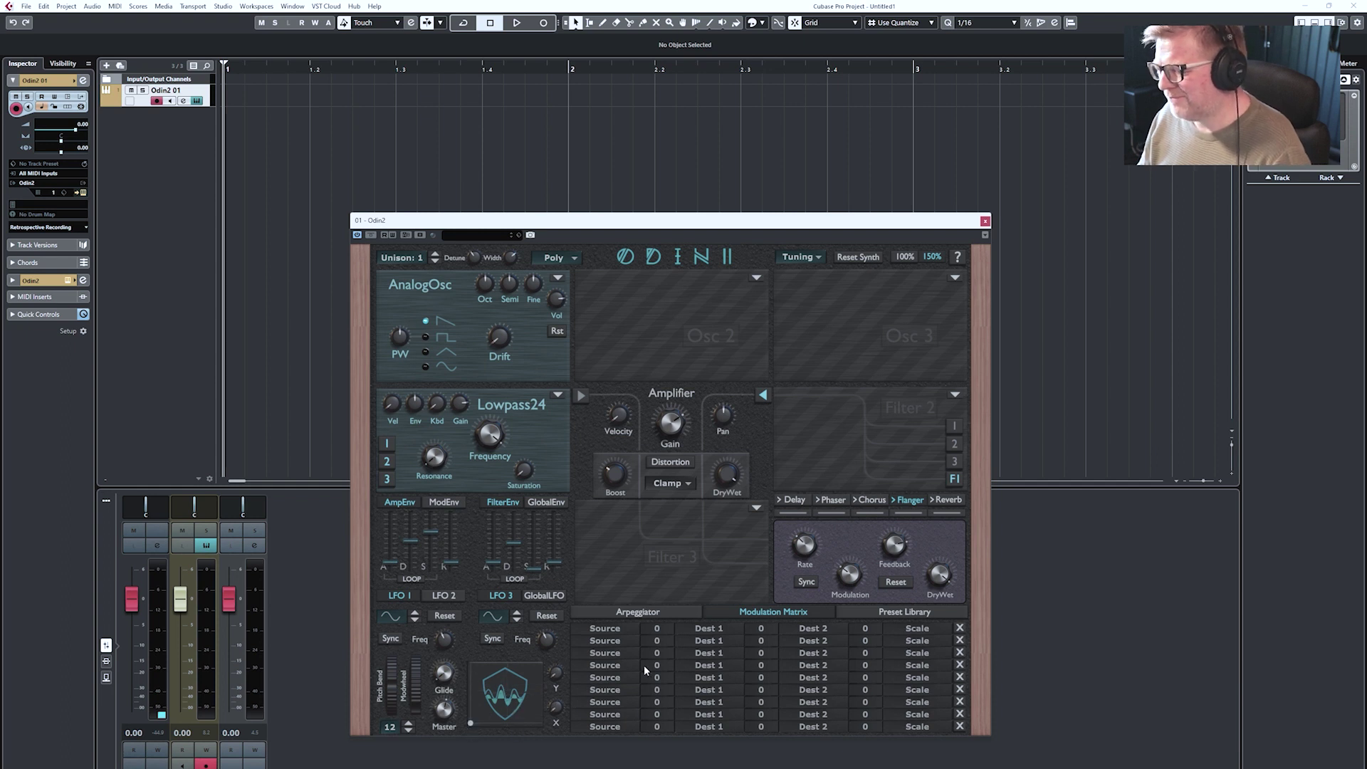
# - Look through the Modulation Matrix, Preset Library and Arpeggiator sections of Odin2, ending on the Arpeggiator
pyautogui.click(638, 612)
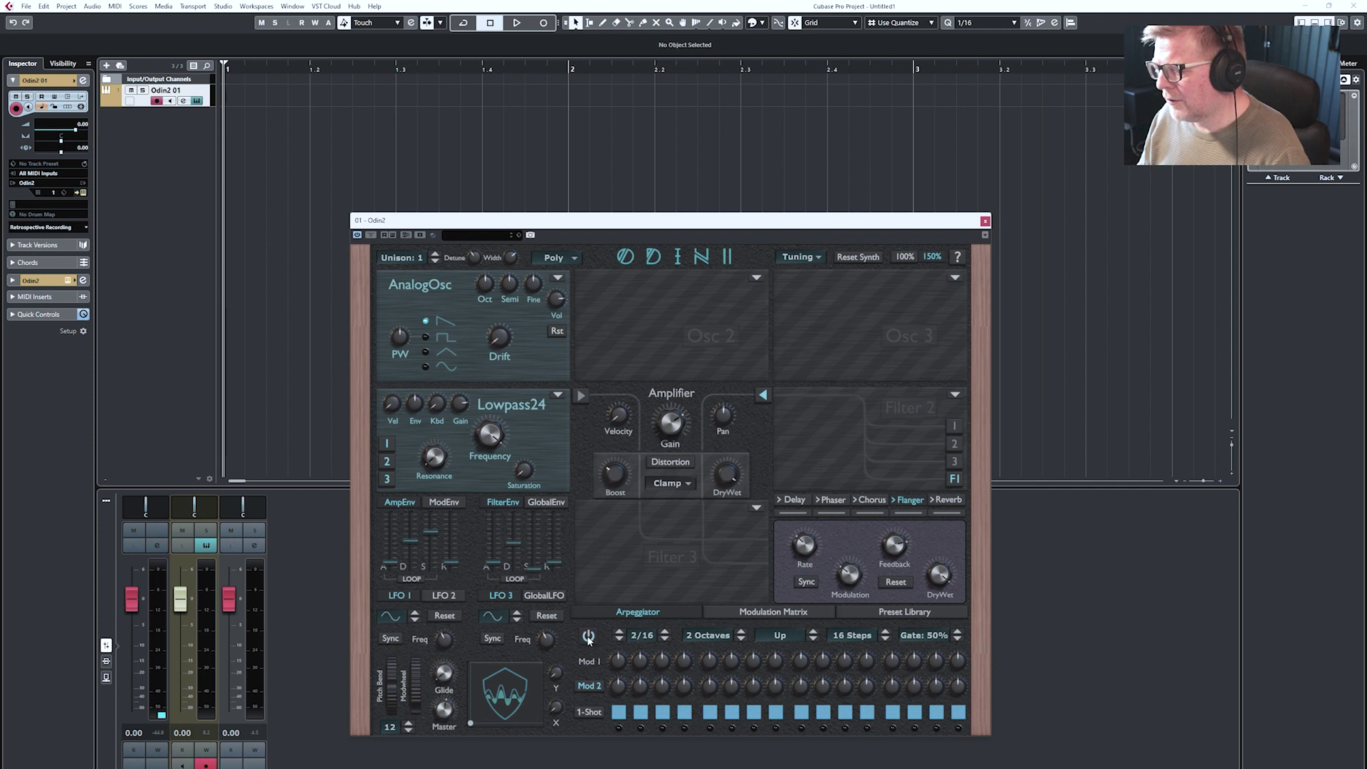
pyautogui.click(783, 611)
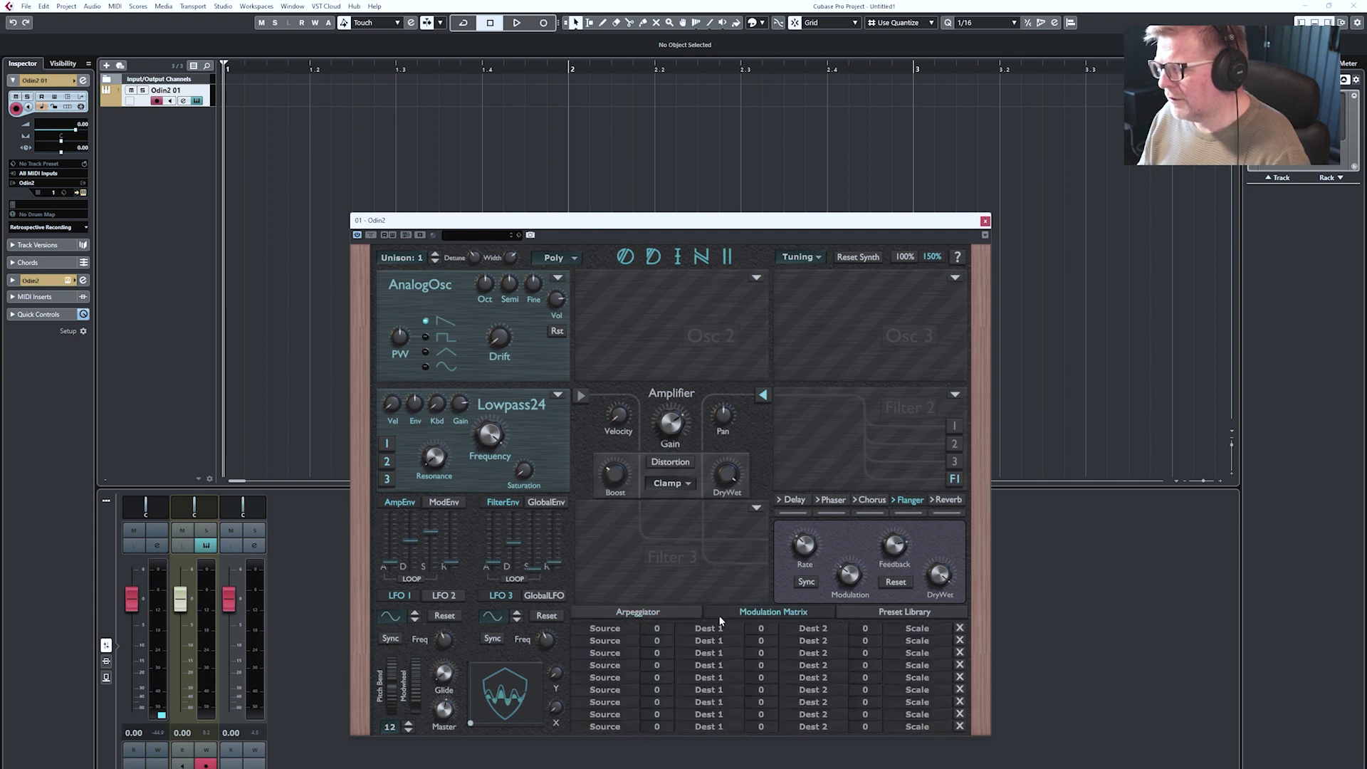
pyautogui.click(889, 615)
pyautogui.click(762, 614)
pyautogui.click(671, 612)
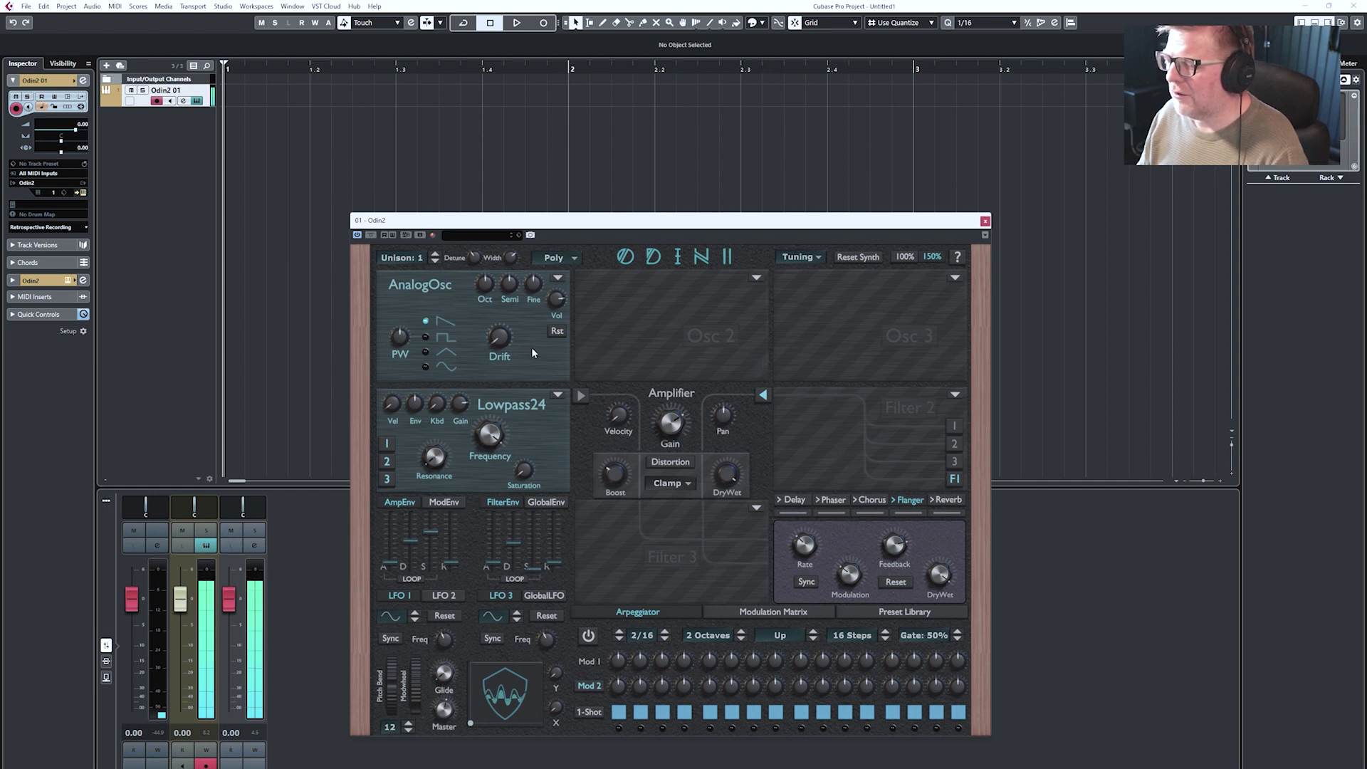
# - Sweep the Lowpass24 filter frequency and load an Analog Oscillator into the Osc 2 slot
pyautogui.moveTo(490, 435)
pyautogui.mouseDown()
pyautogui.moveTo(490, 519)
pyautogui.moveTo(519, 458)
pyautogui.moveTo(503, 454)
pyautogui.mouseUp()
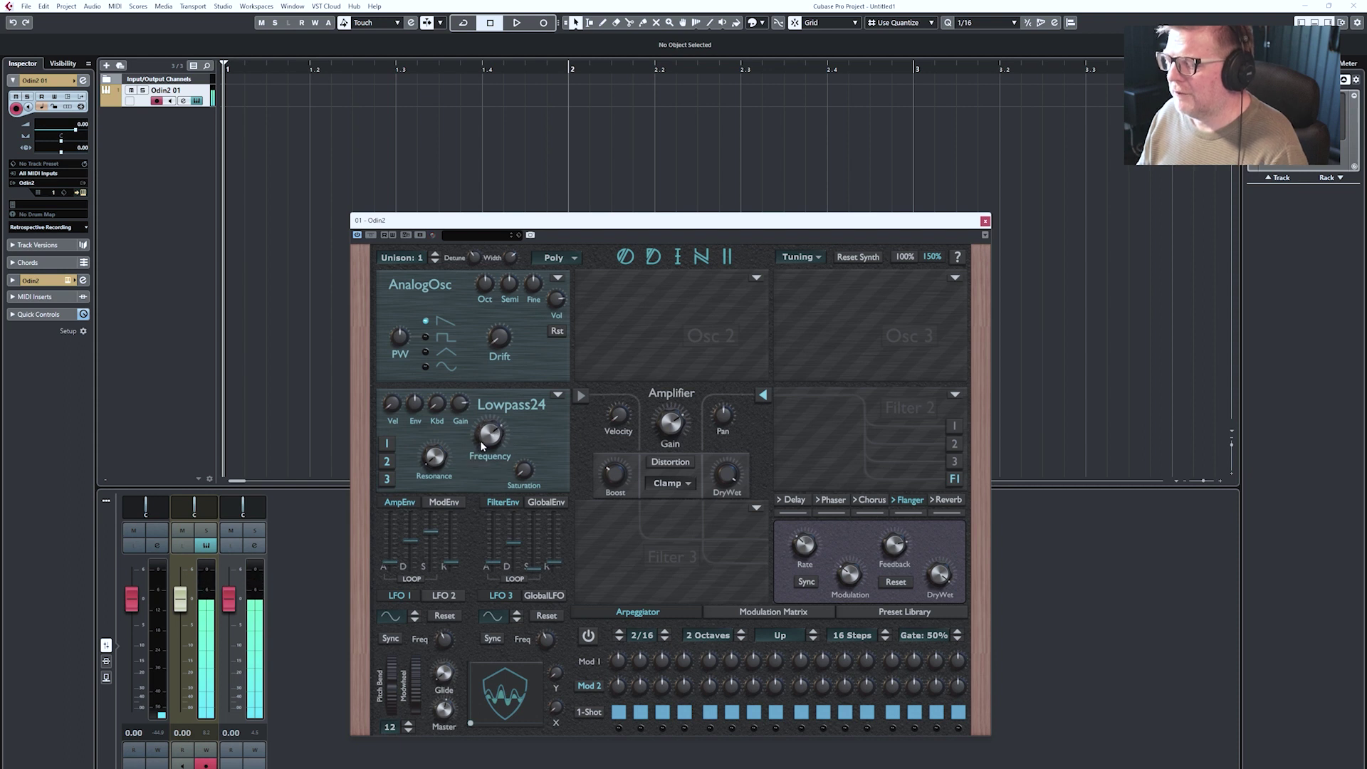
pyautogui.click(754, 277)
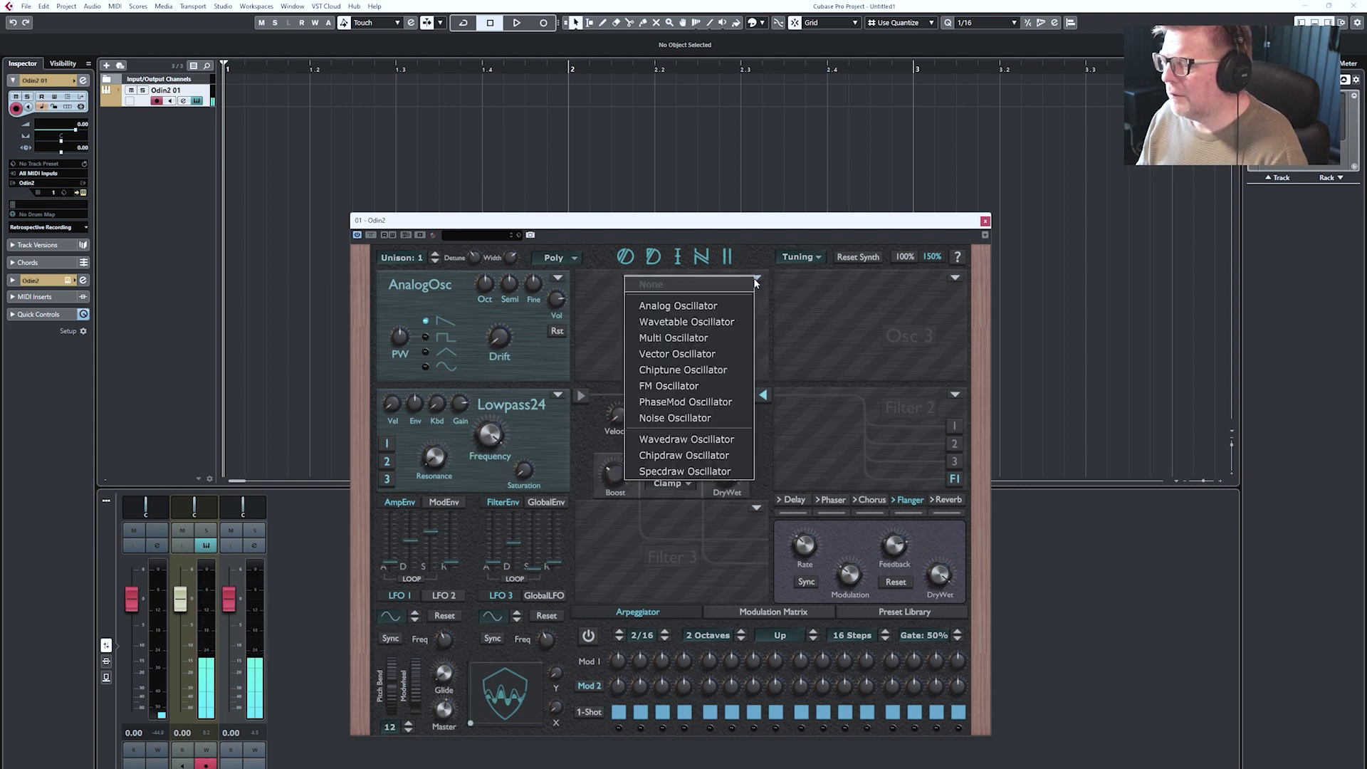
pyautogui.click(720, 309)
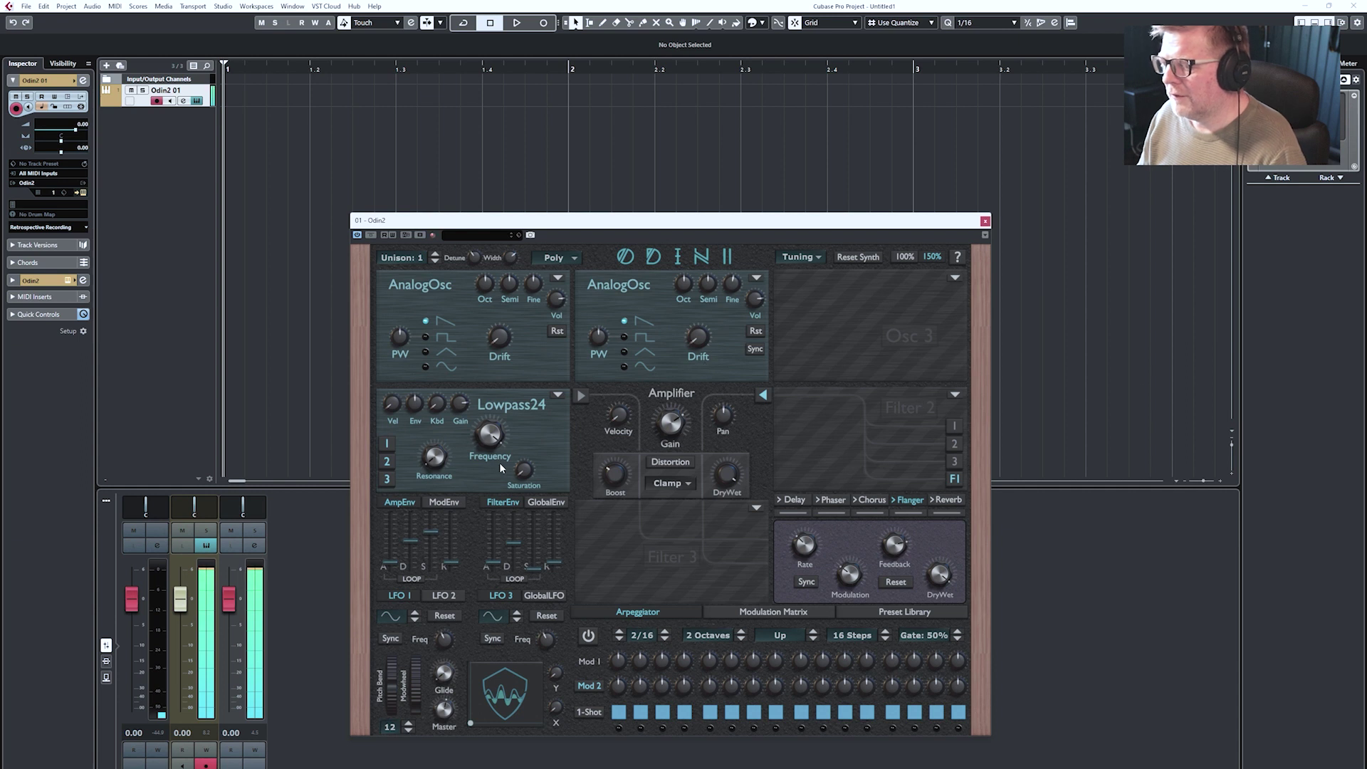
# - Adjust the Lowpass24 filter frequency with both oscillators playing and set the unison to 2
pyautogui.moveTo(496, 464); pyautogui.dragTo(493, 488)
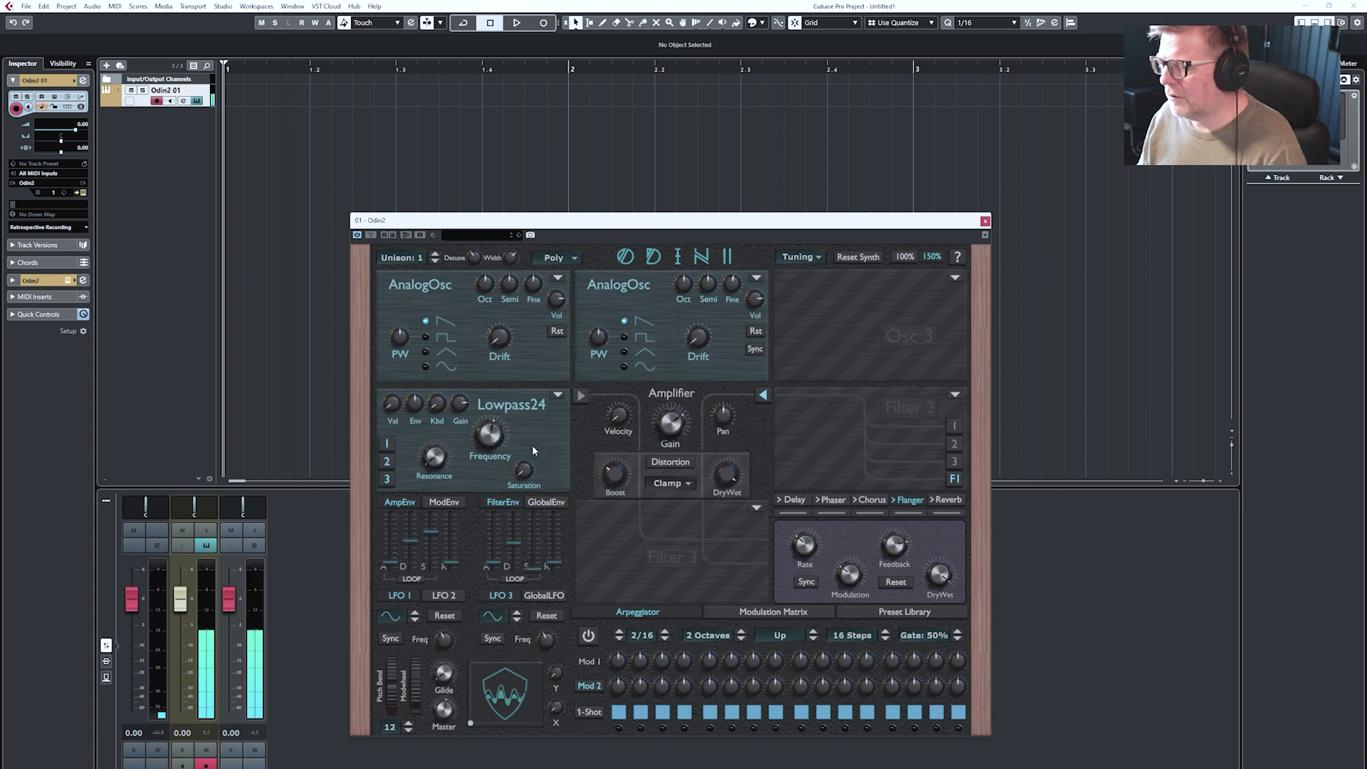
pyautogui.click(435, 259)
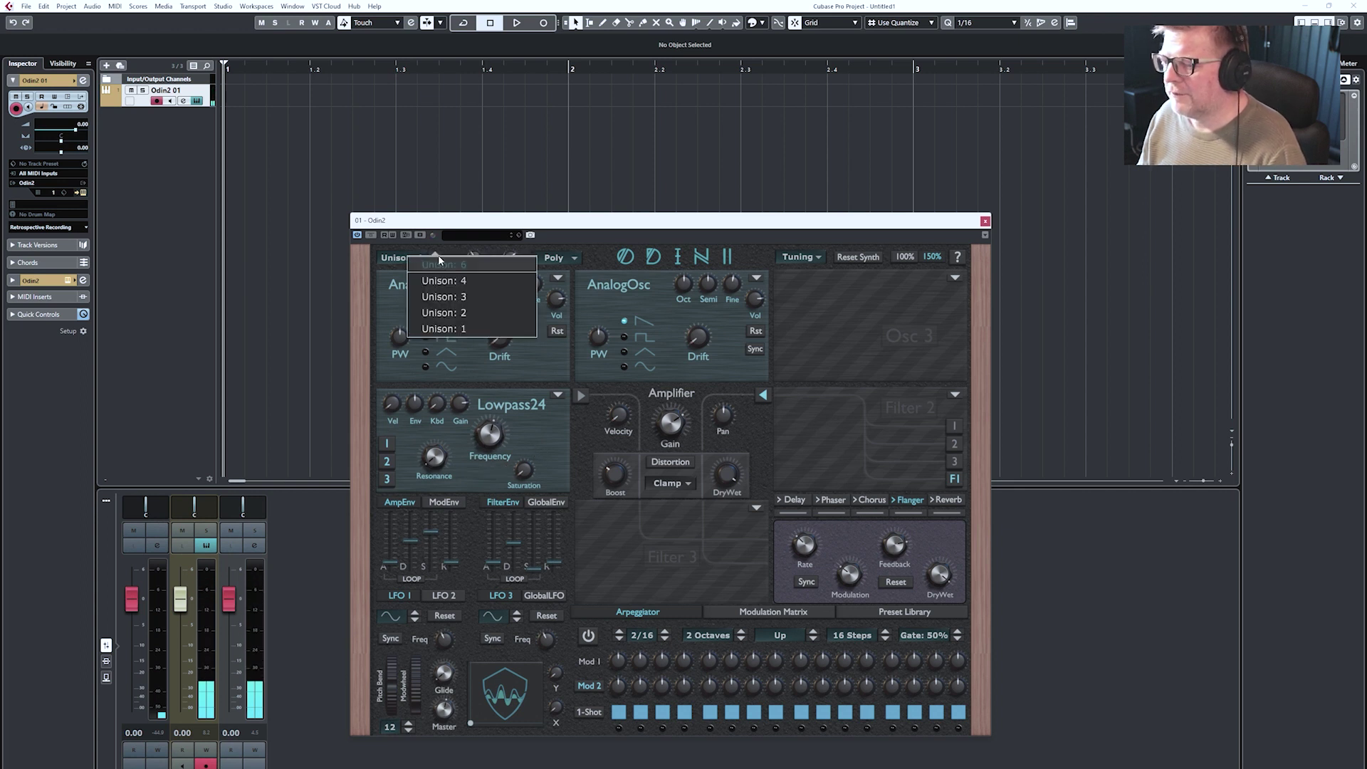
pyautogui.click(461, 313)
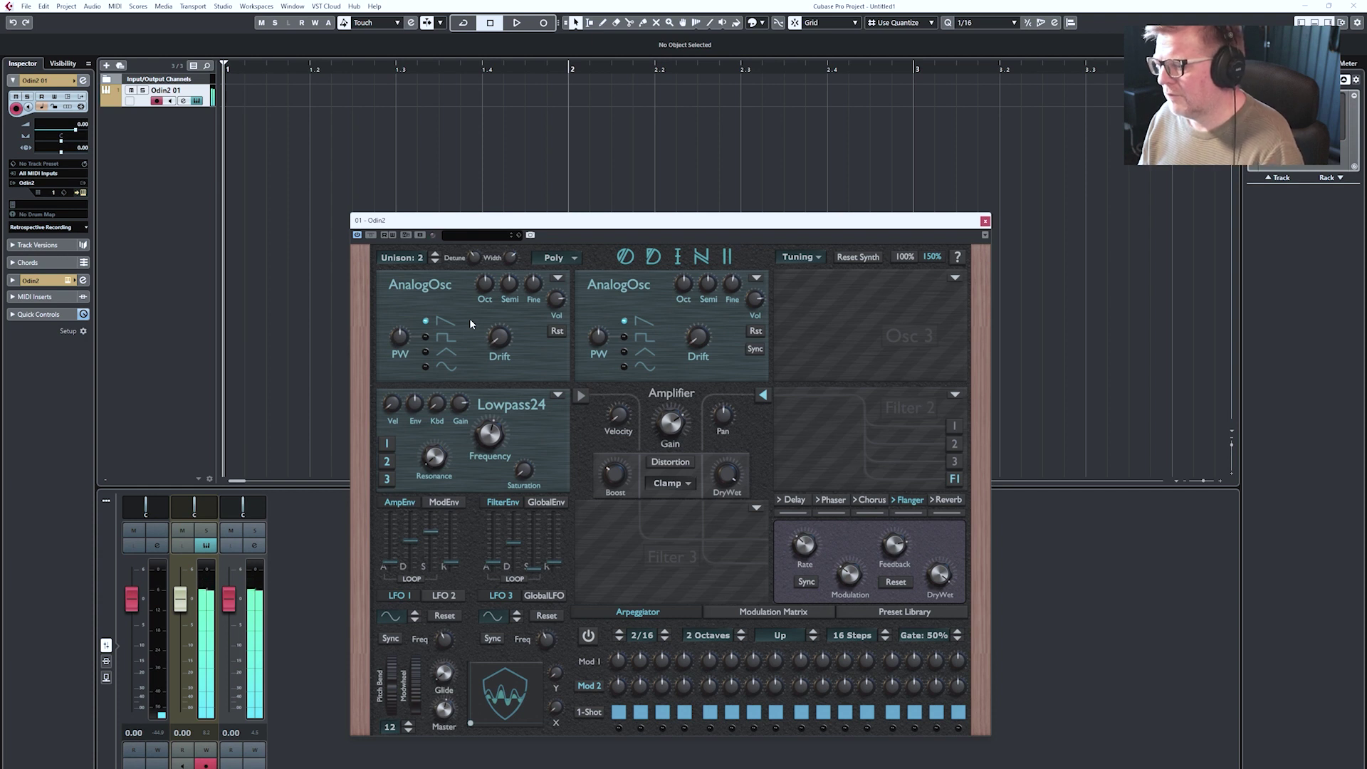
# - Try the reverb effect on the sound and switch on the chorus, showing its controls
pyautogui.click(950, 502)
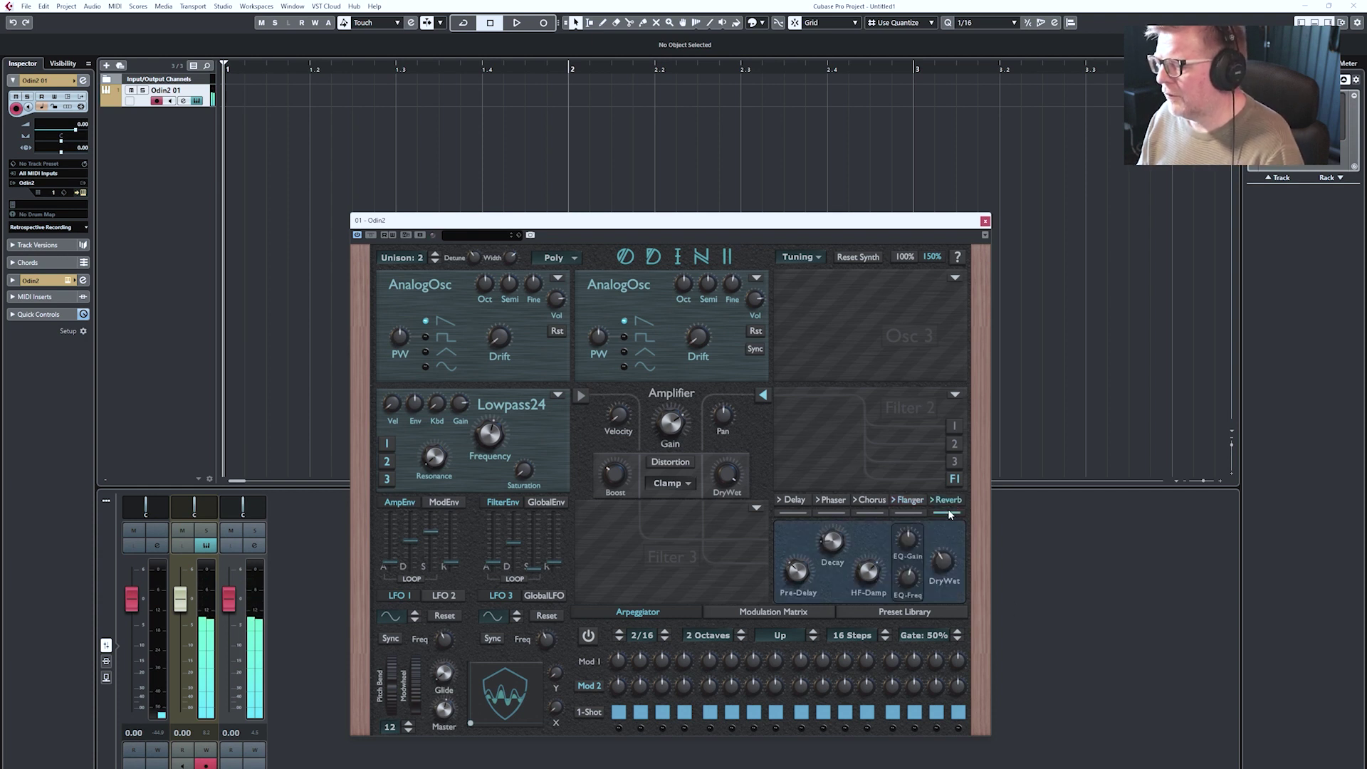
pyautogui.moveTo(946, 585)
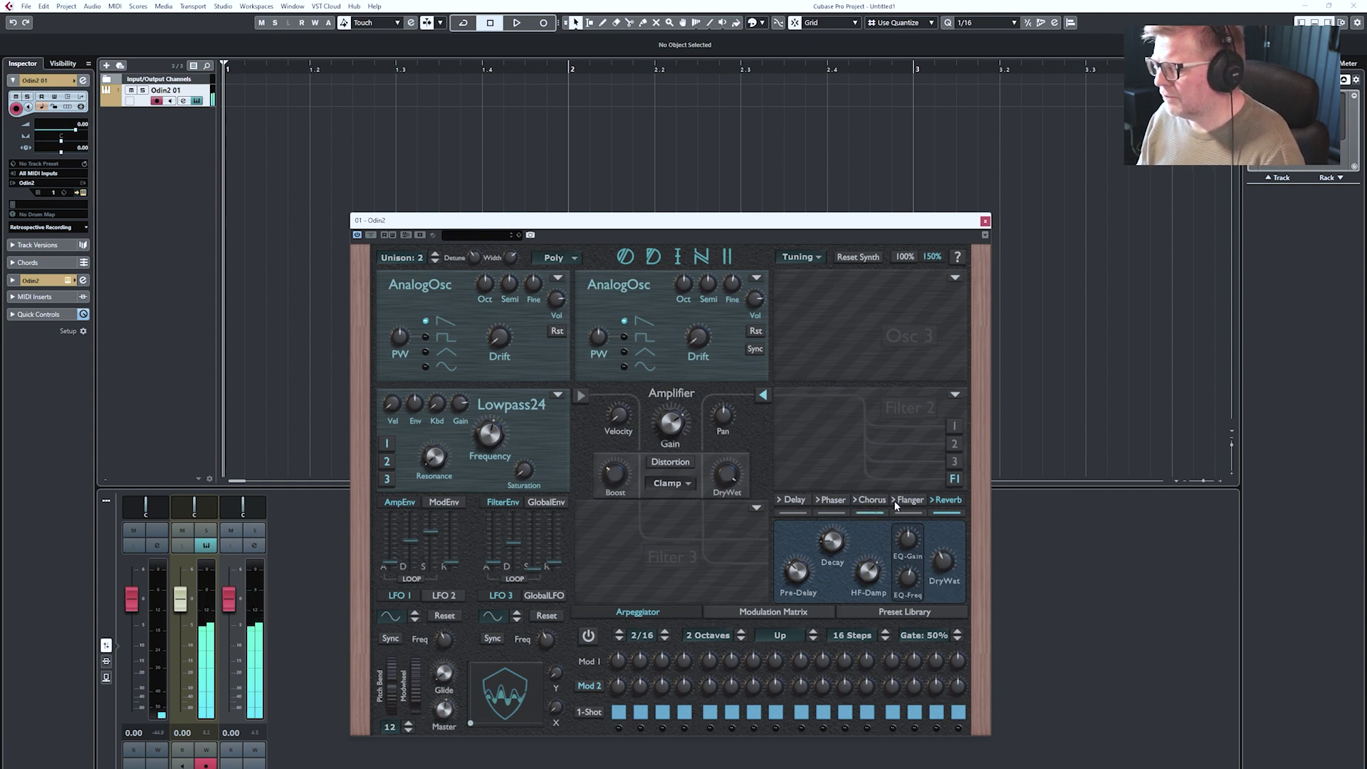
pyautogui.click(873, 500)
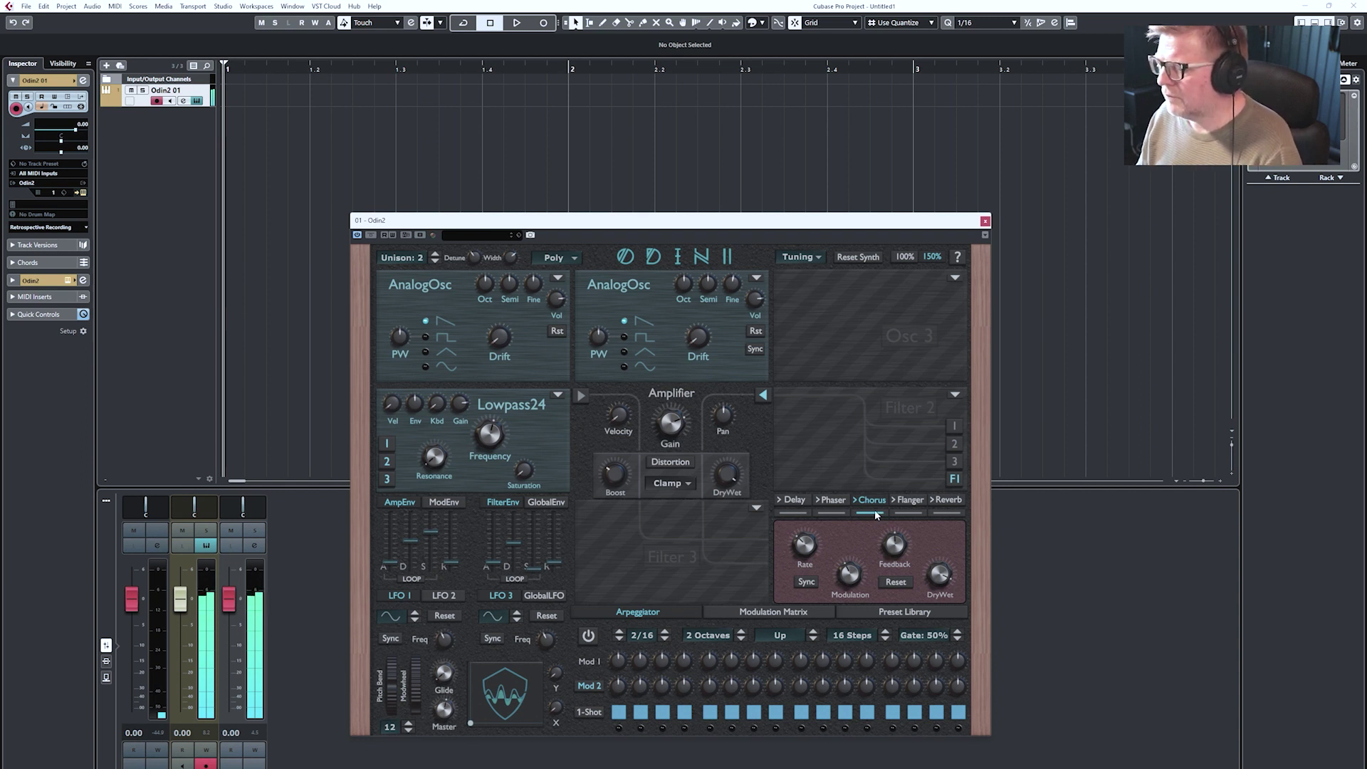
# - Enable the delay with tempo sync at 3/16 and switch the reverb on
pyautogui.click(793, 503)
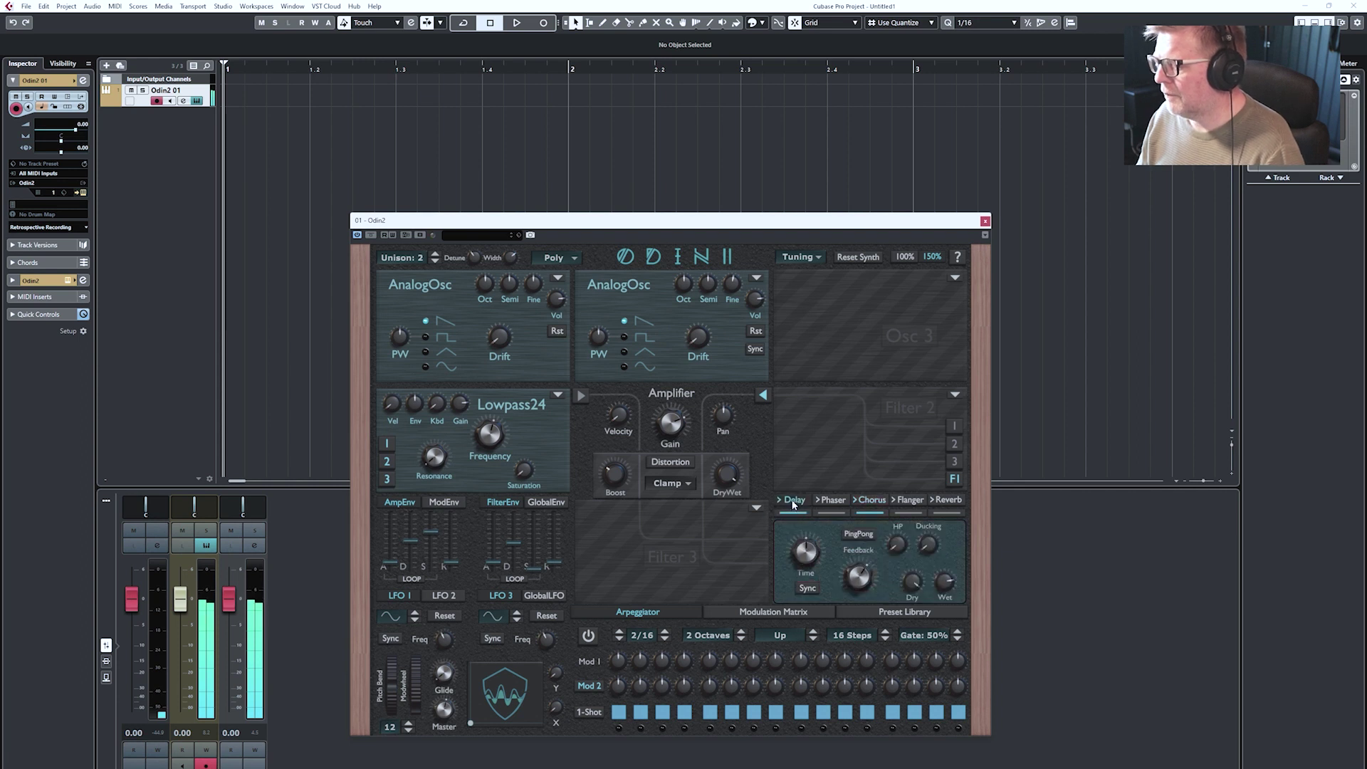
pyautogui.click(814, 588)
pyautogui.click(827, 559)
pyautogui.click(829, 562)
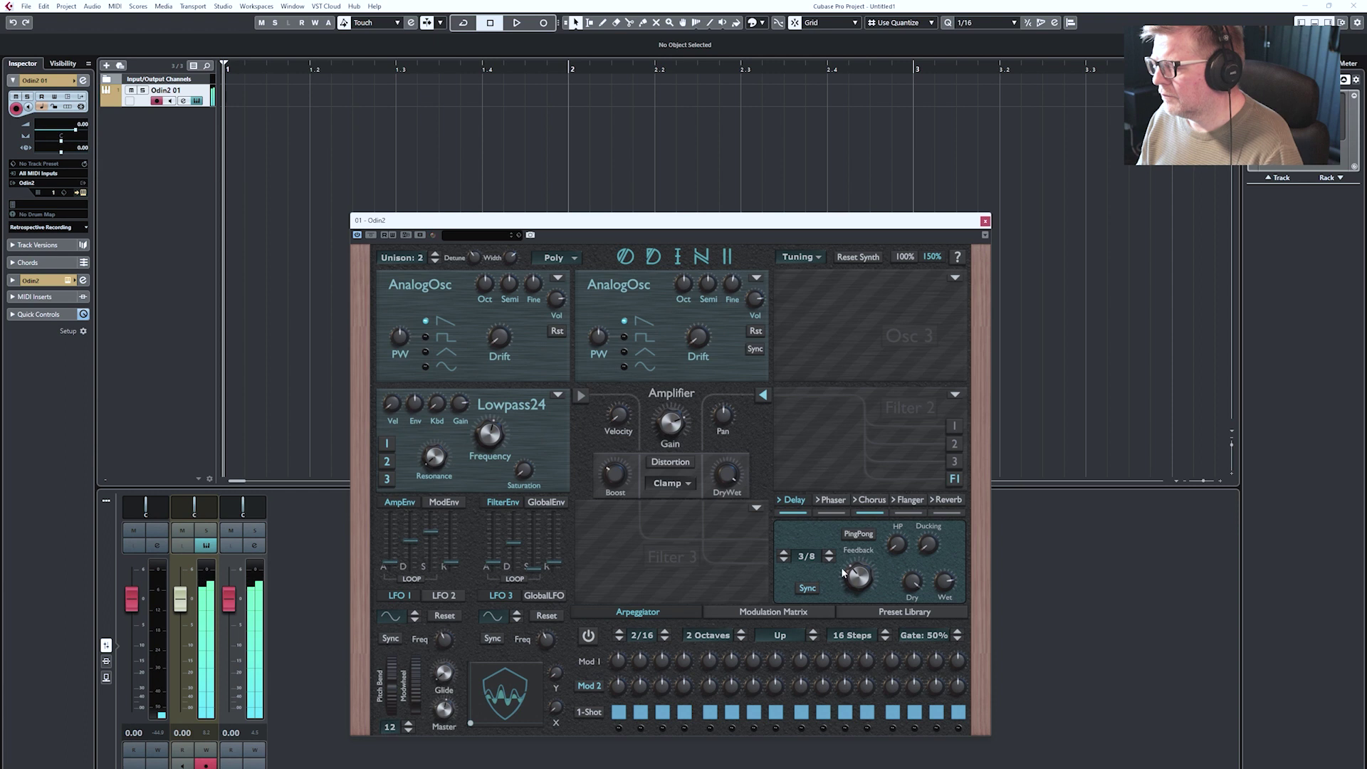
pyautogui.click(830, 555)
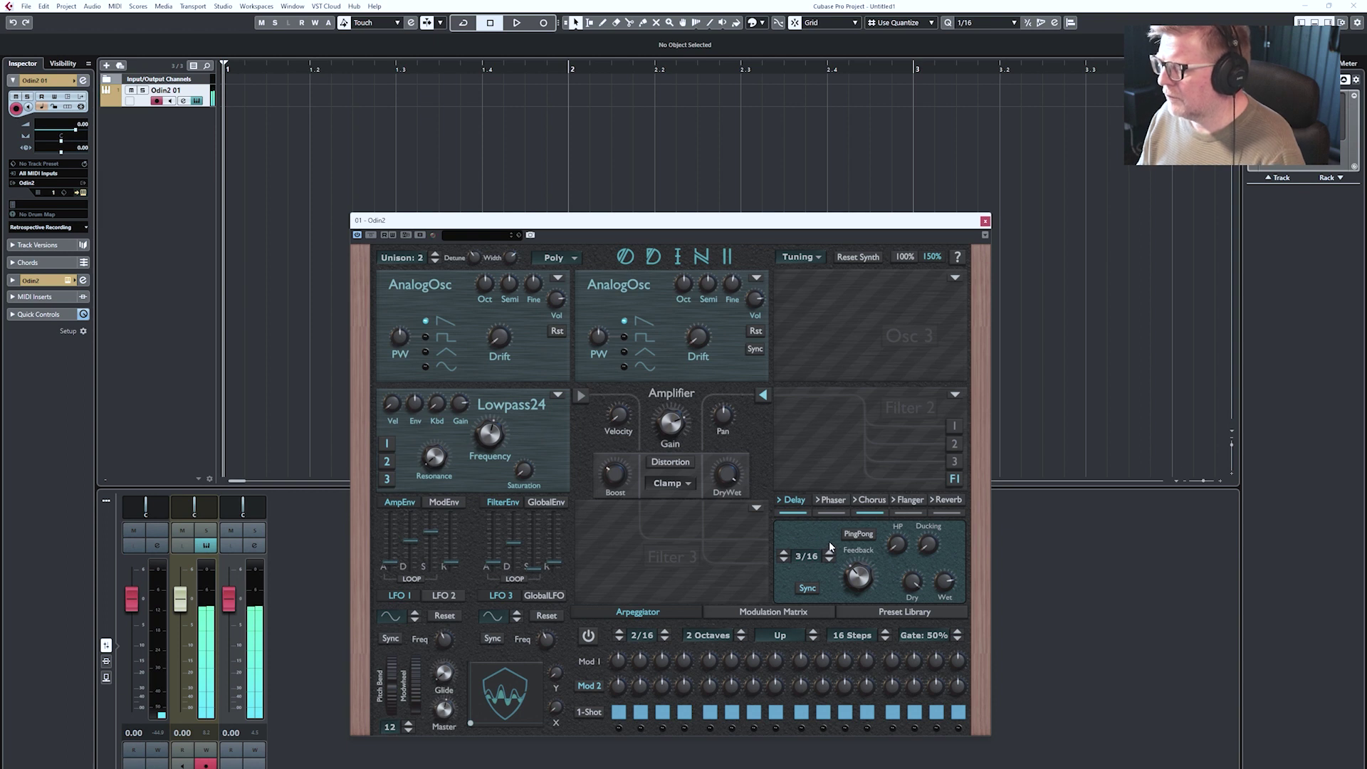
pyautogui.click(945, 508)
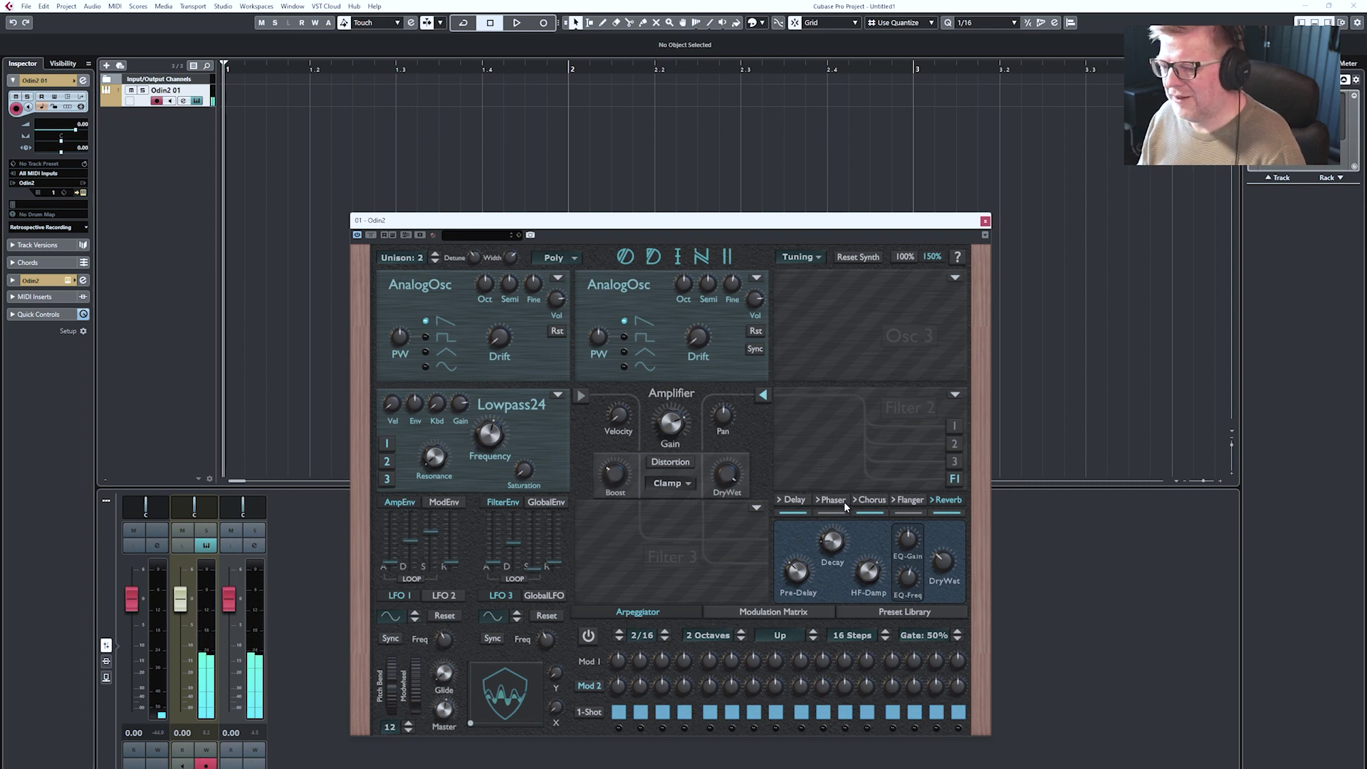
# - Try a Wavedraw Oscillator with a hand-drawn, applied waveform in the Osc 3 slot, and clear the slot back to None
pyautogui.click(954, 281)
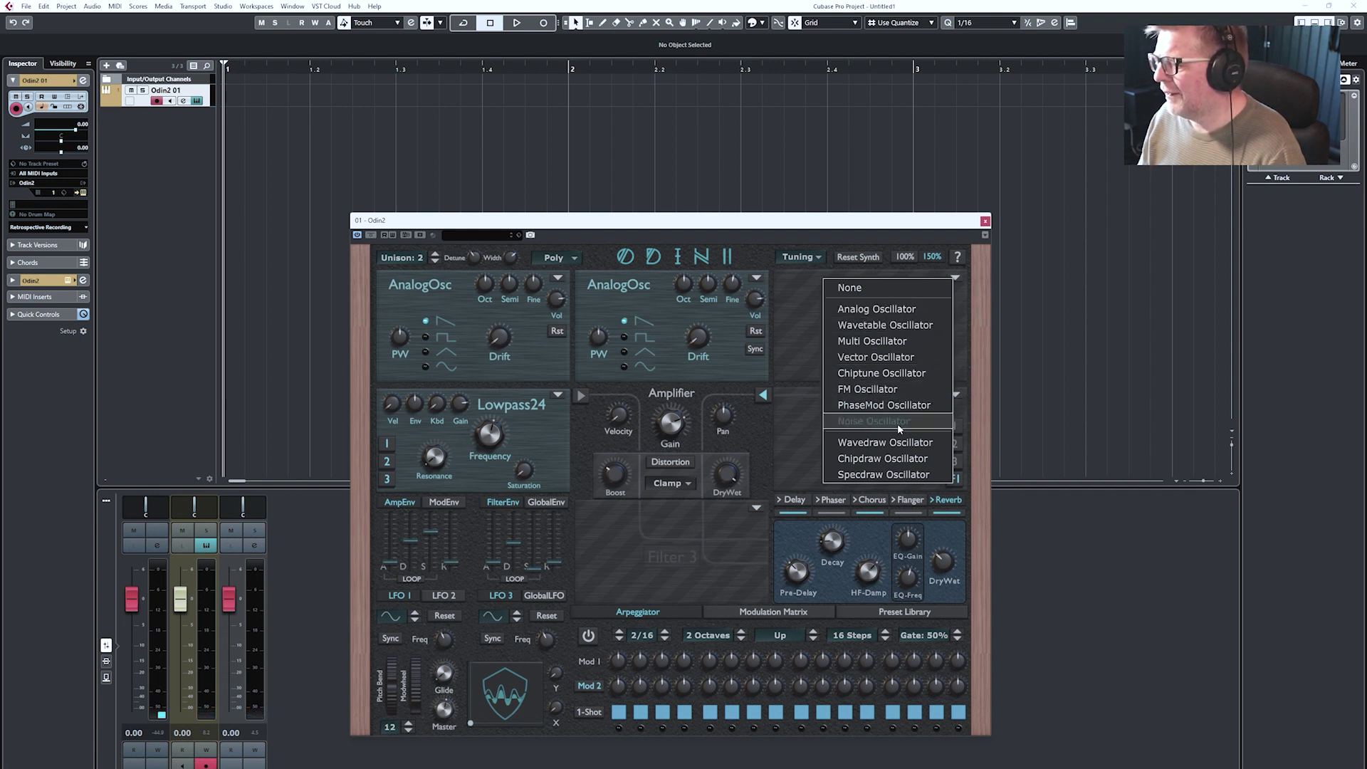
pyautogui.click(881, 442)
pyautogui.moveTo(856, 340)
pyautogui.mouseDown()
pyautogui.moveTo(819, 363)
pyautogui.moveTo(798, 322)
pyautogui.moveTo(831, 323)
pyautogui.moveTo(854, 351)
pyautogui.moveTo(867, 307)
pyautogui.moveTo(875, 350)
pyautogui.moveTo(908, 325)
pyautogui.moveTo(932, 345)
pyautogui.moveTo(862, 331)
pyautogui.moveTo(825, 350)
pyautogui.moveTo(798, 326)
pyautogui.mouseUp()
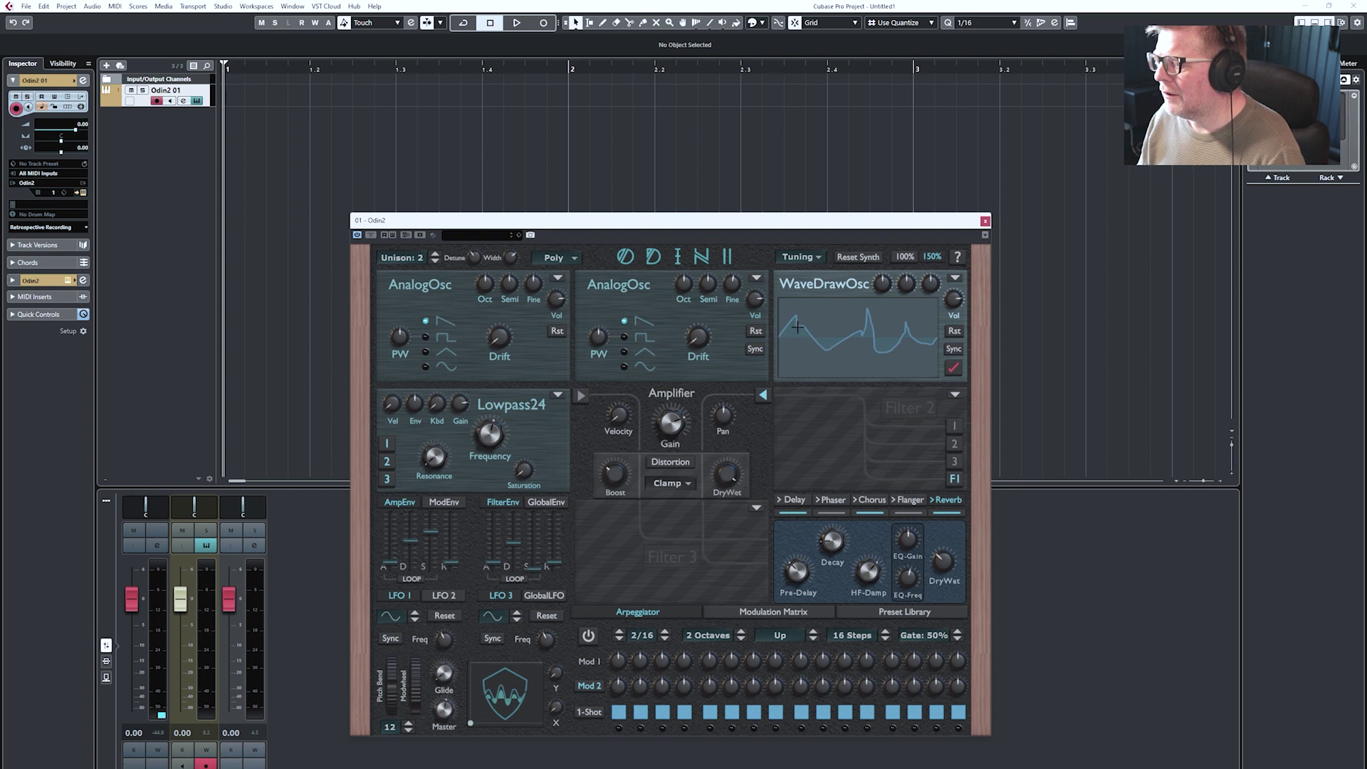
pyautogui.click(954, 367)
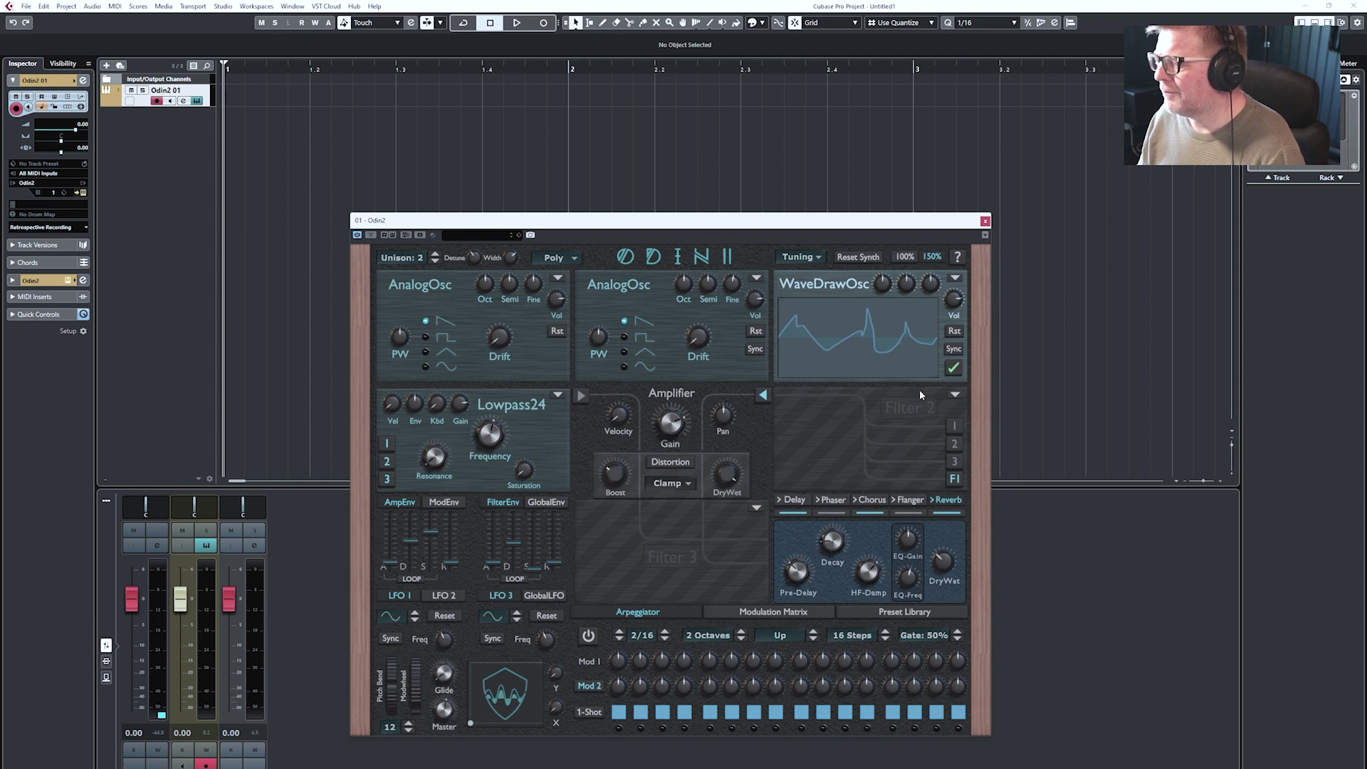
pyautogui.click(955, 278)
pyautogui.click(925, 286)
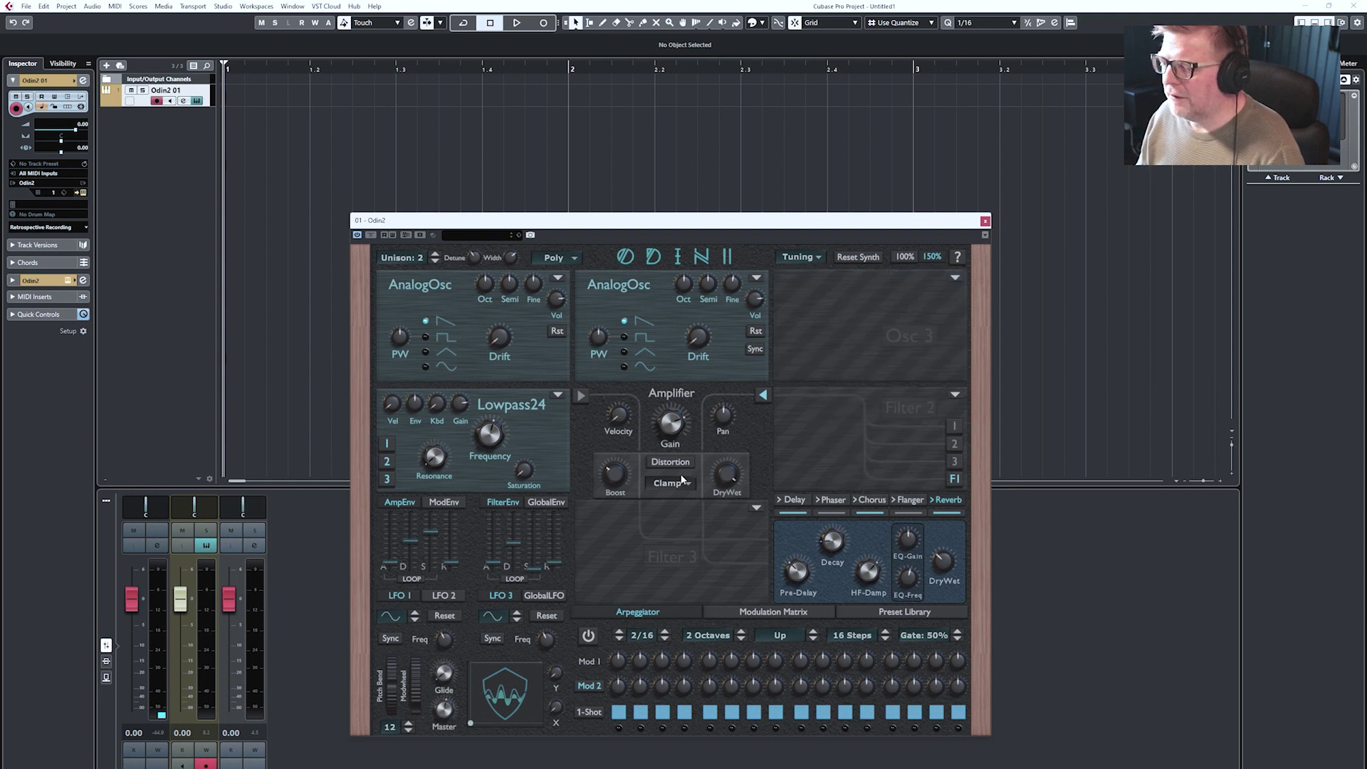
# - Route LFO 1 to Filter1 Frequency with an amount of 47 in the first row of the Modulation Matrix
pyautogui.moveTo(488, 425)
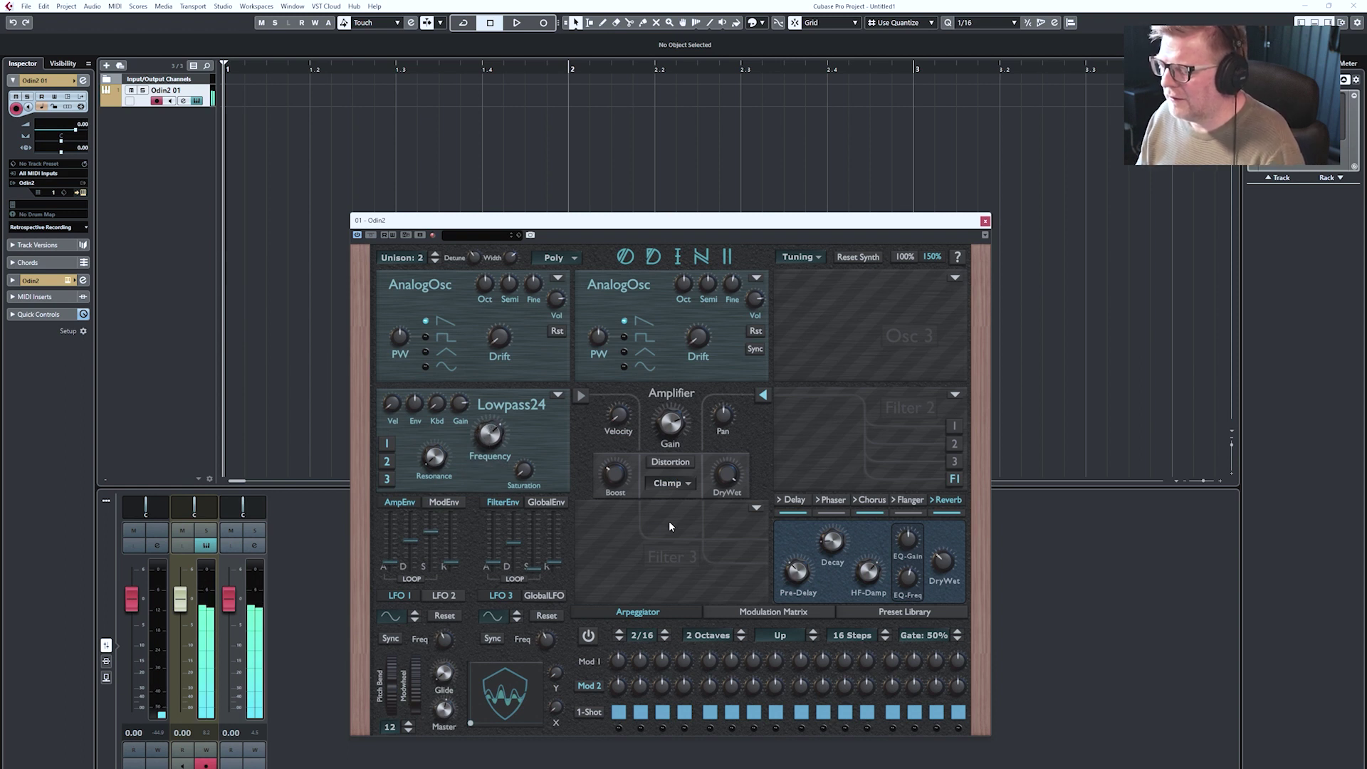
pyautogui.click(773, 611)
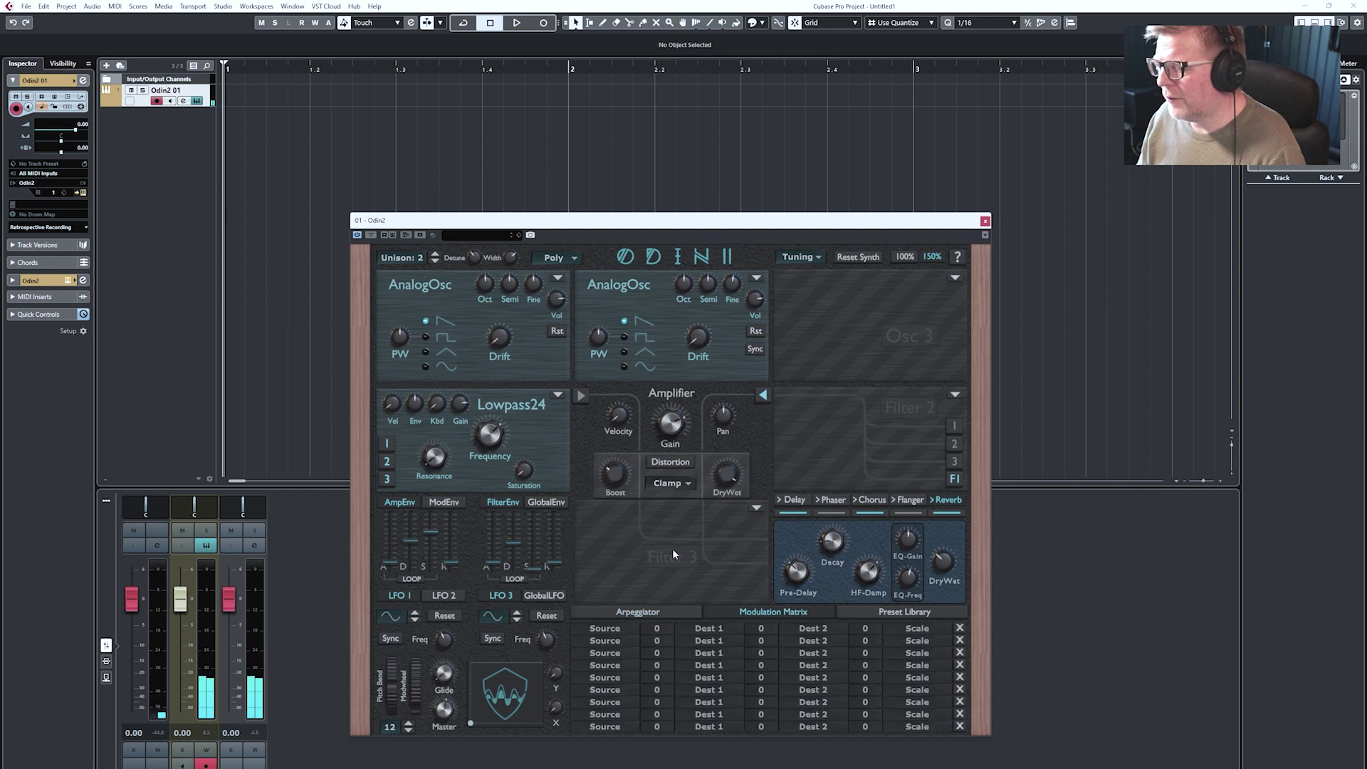
pyautogui.click(605, 628)
pyautogui.click(640, 291)
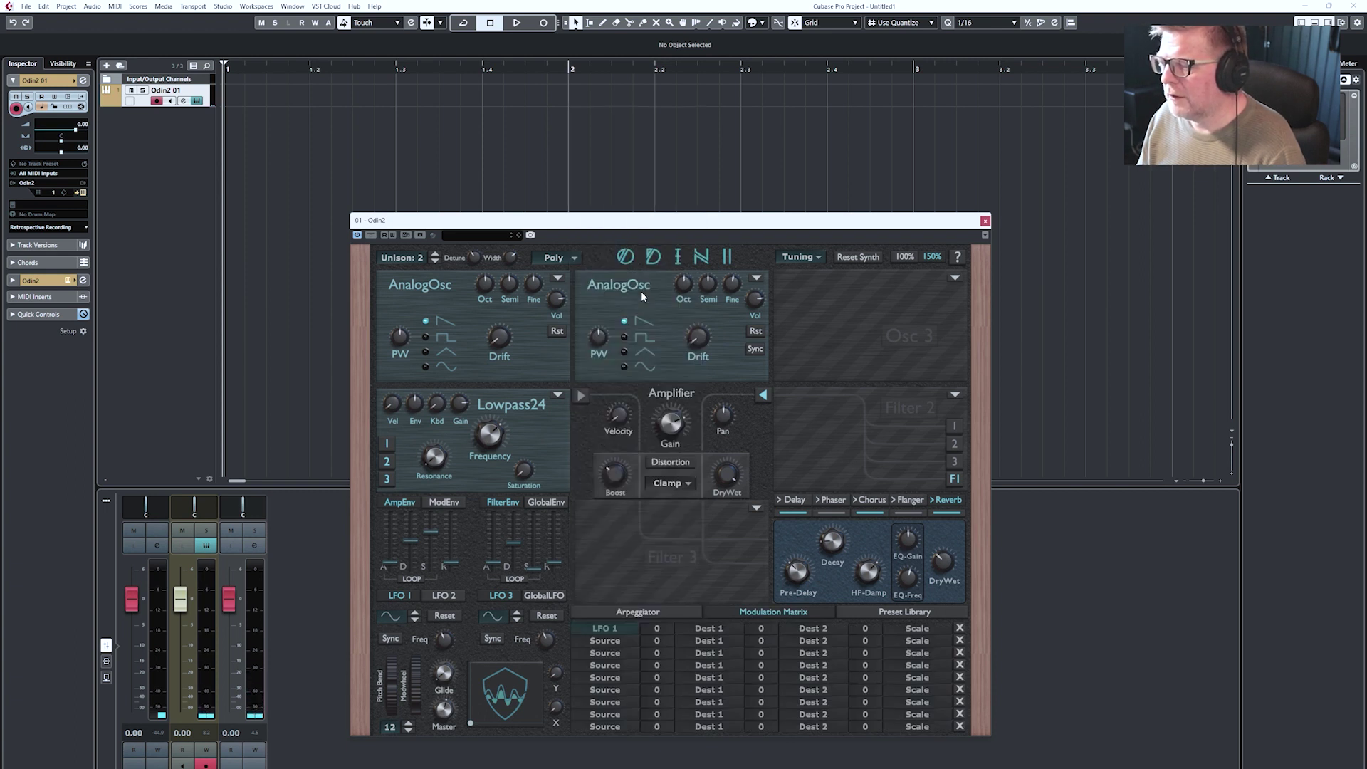
pyautogui.click(708, 628)
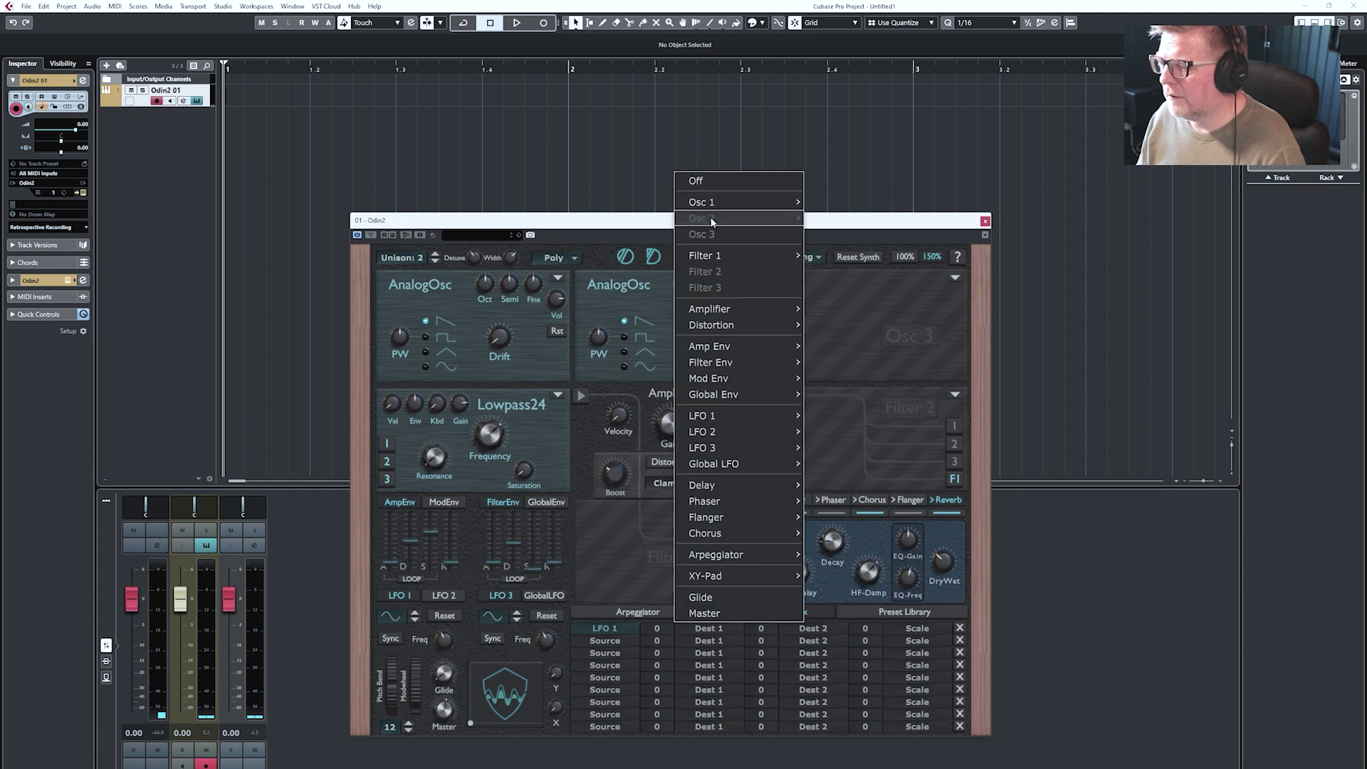
pyautogui.moveTo(712, 204)
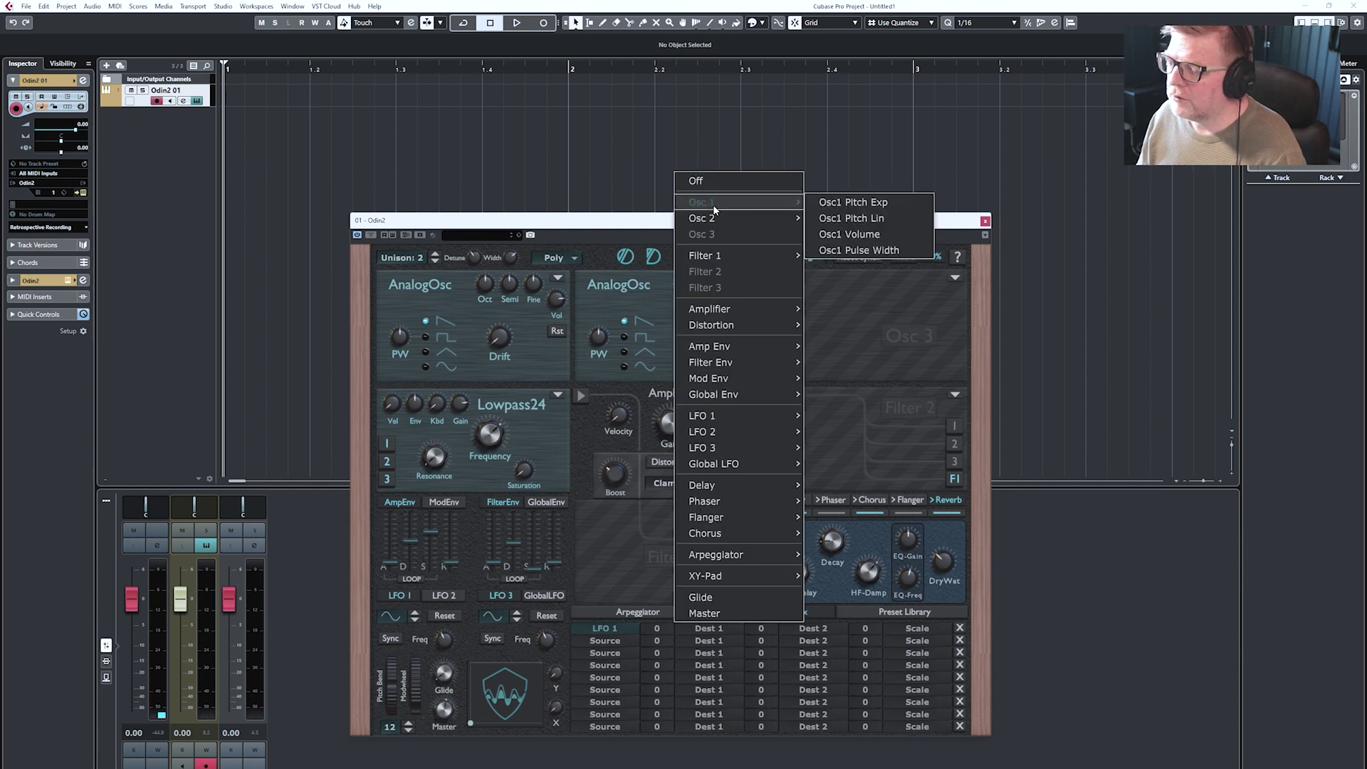
pyautogui.moveTo(712, 255)
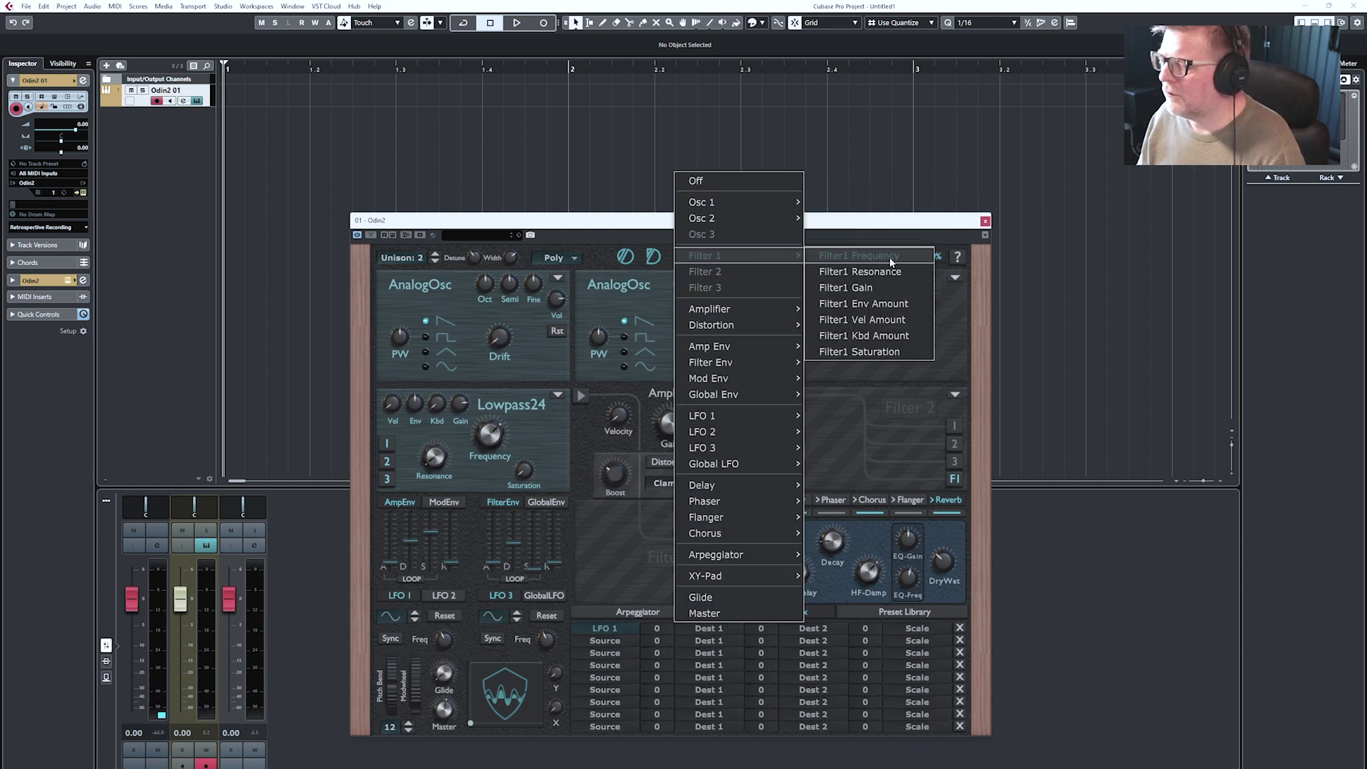
pyautogui.click(869, 256)
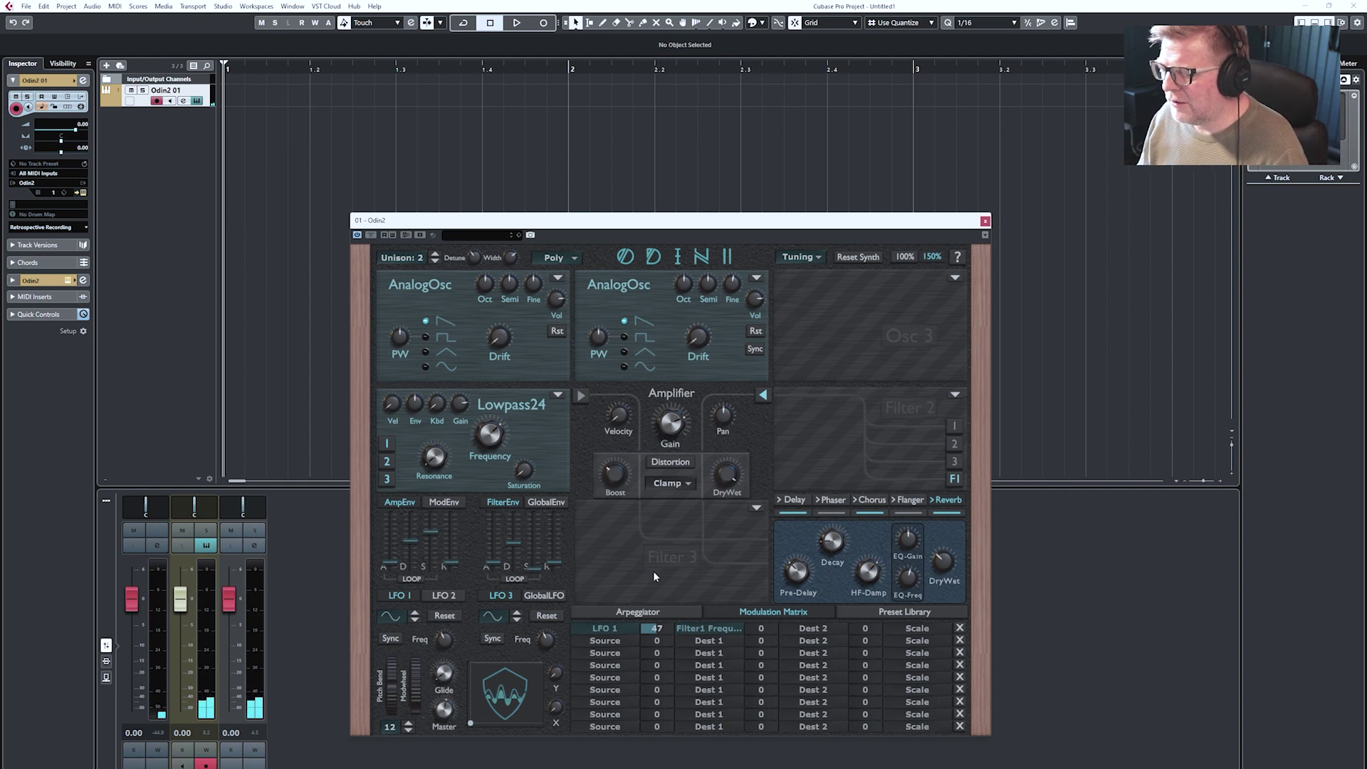
# - Route LFO 3 to Filter1 Resonance with an amount of 58 in the second row of the Modulation Matrix
pyautogui.click(619, 641)
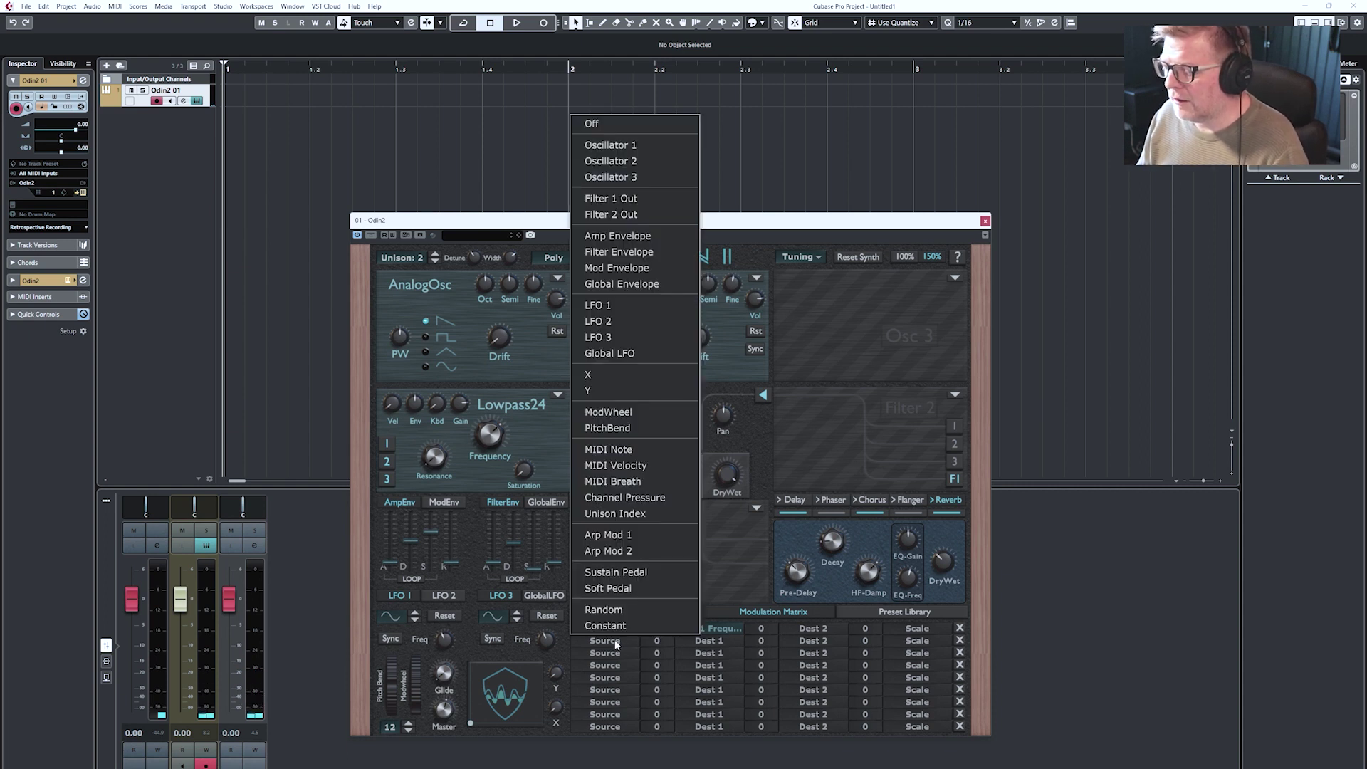
pyautogui.click(628, 337)
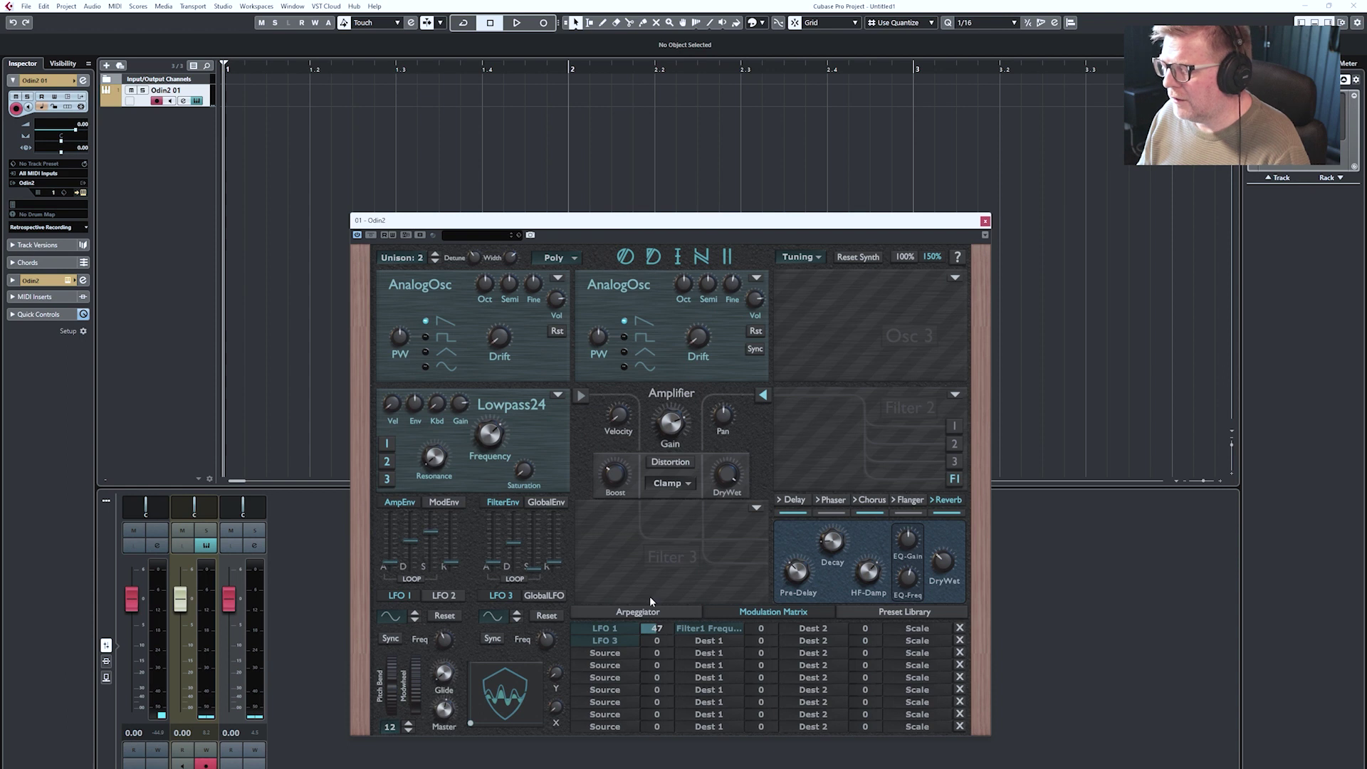
pyautogui.click(710, 641)
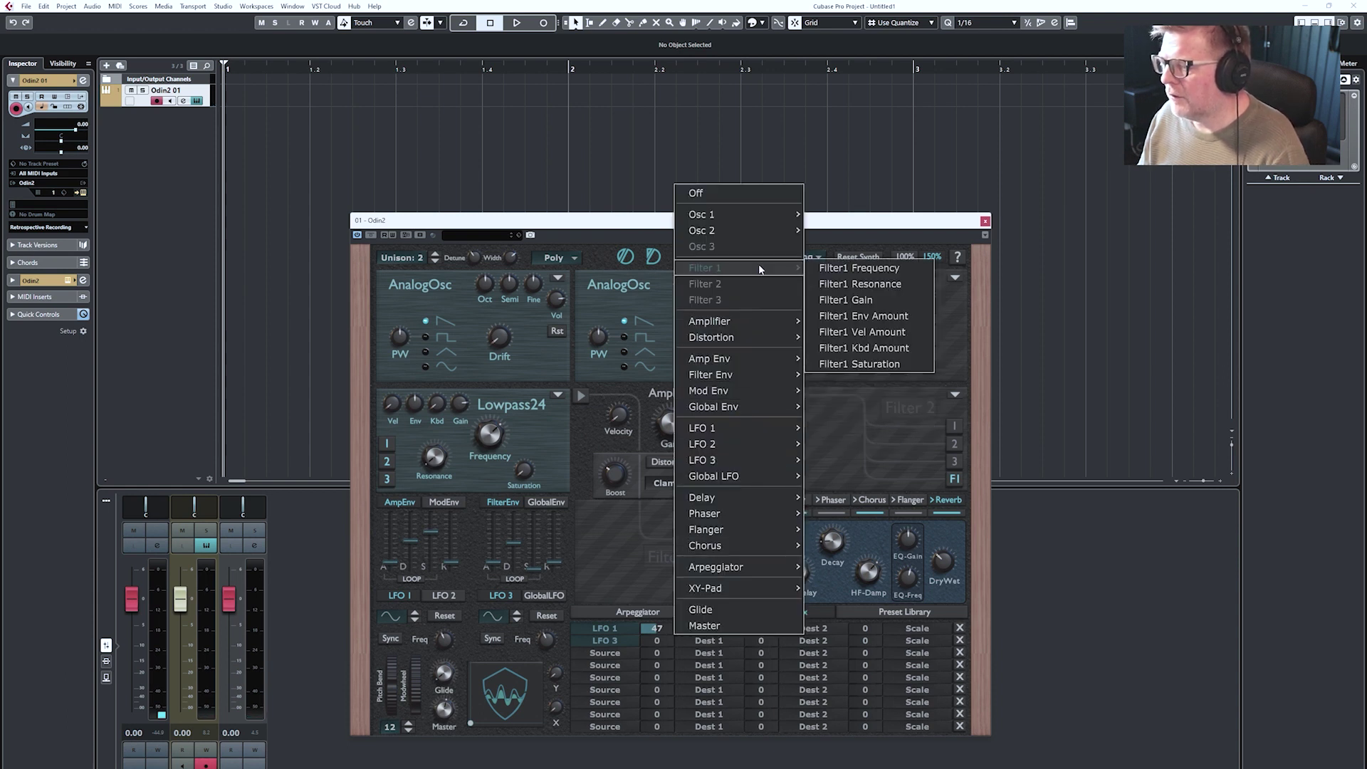
pyautogui.moveTo(784, 268)
pyautogui.click(828, 284)
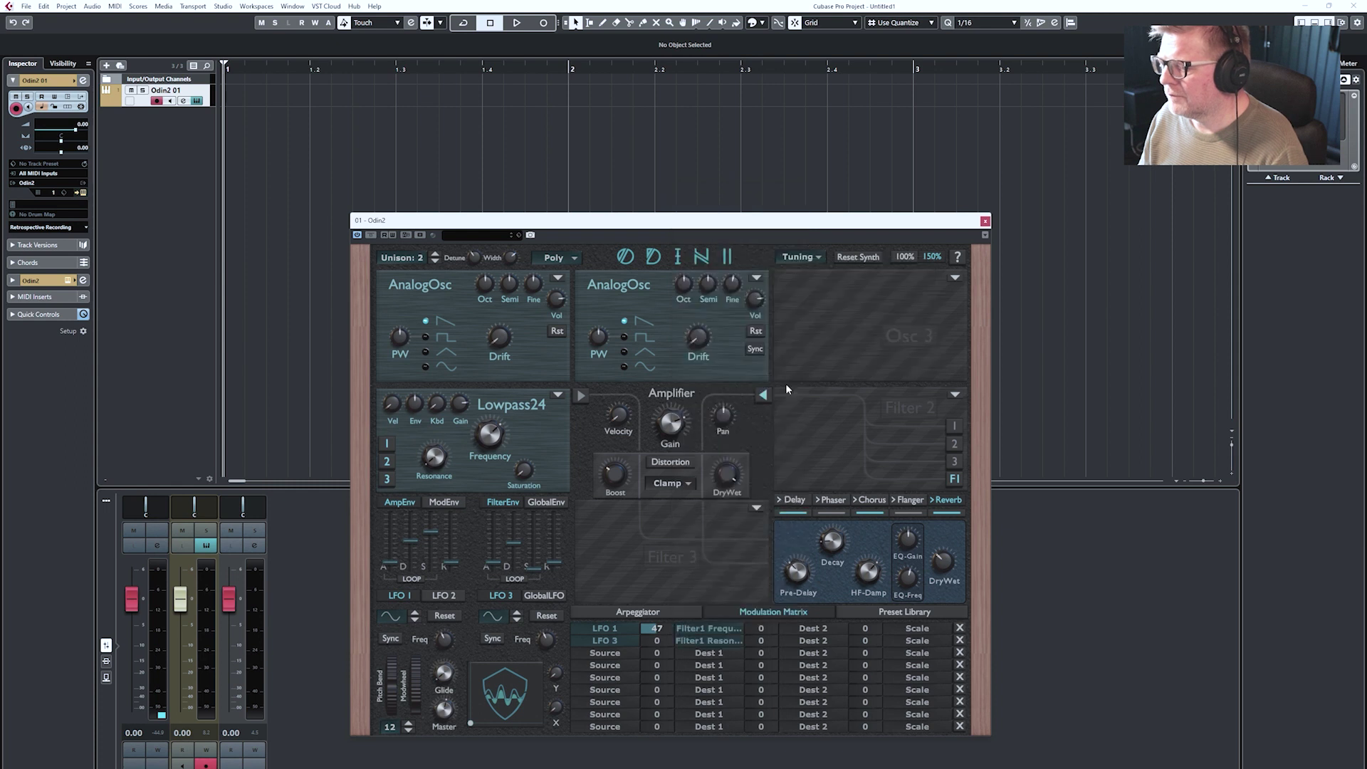
pyautogui.moveTo(665, 607); pyautogui.dragTo(665, 596)
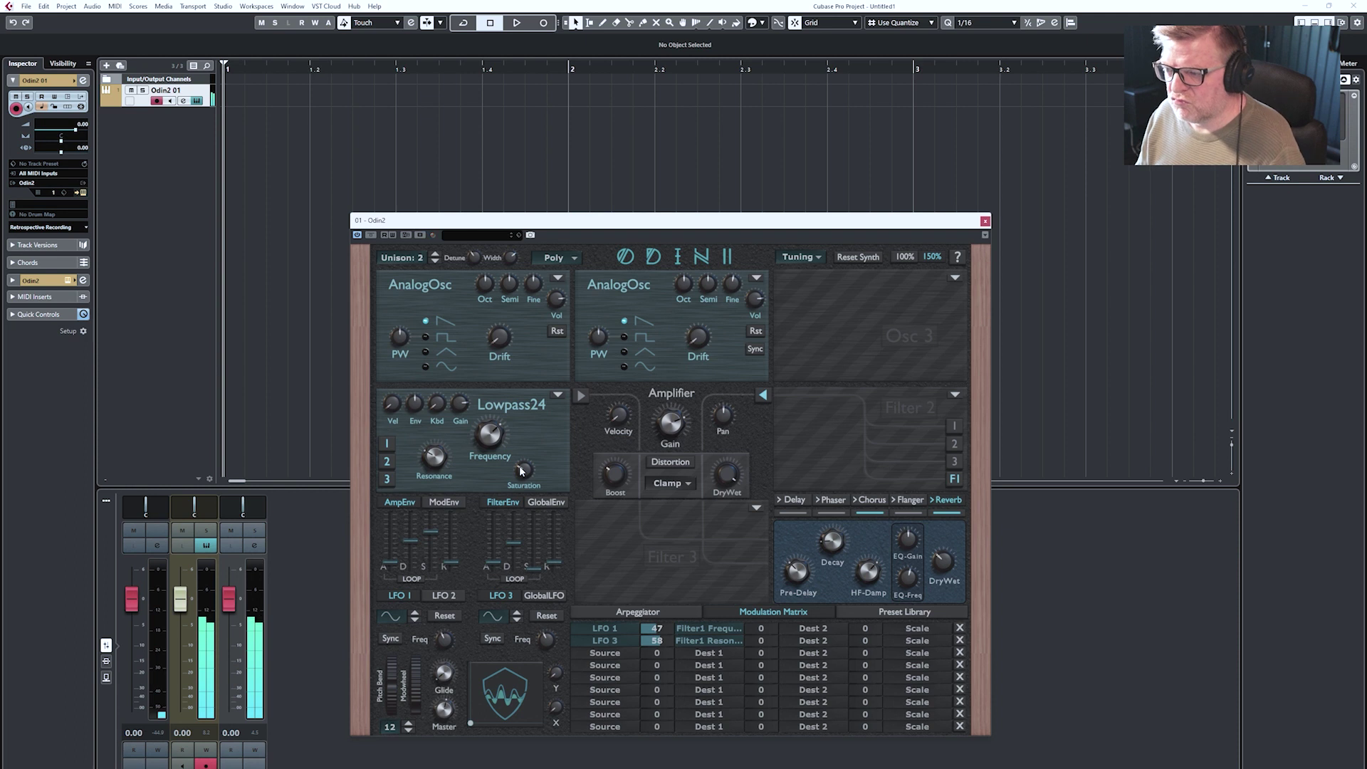
# - Lower Unison to 1 and set both analog oscillators to the square wave
pyautogui.click(434, 262)
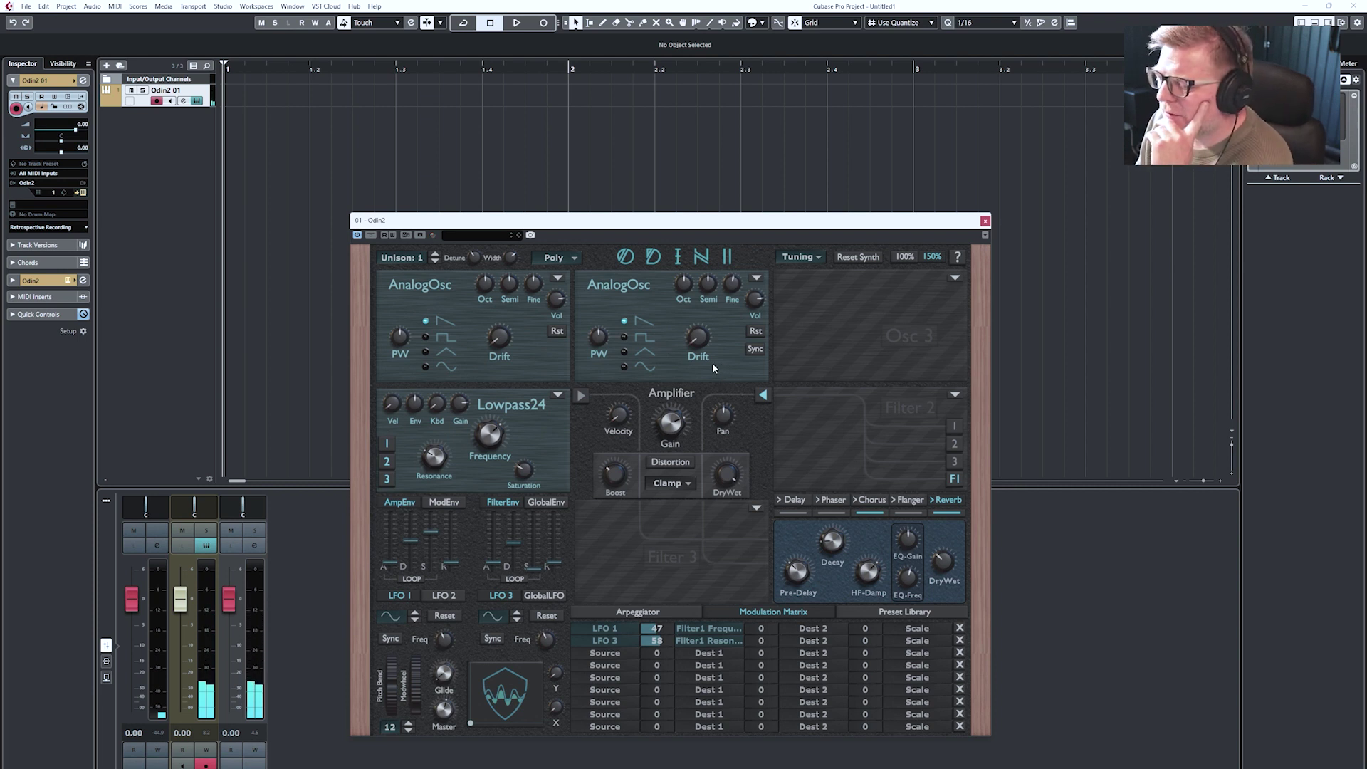
pyautogui.click(625, 335)
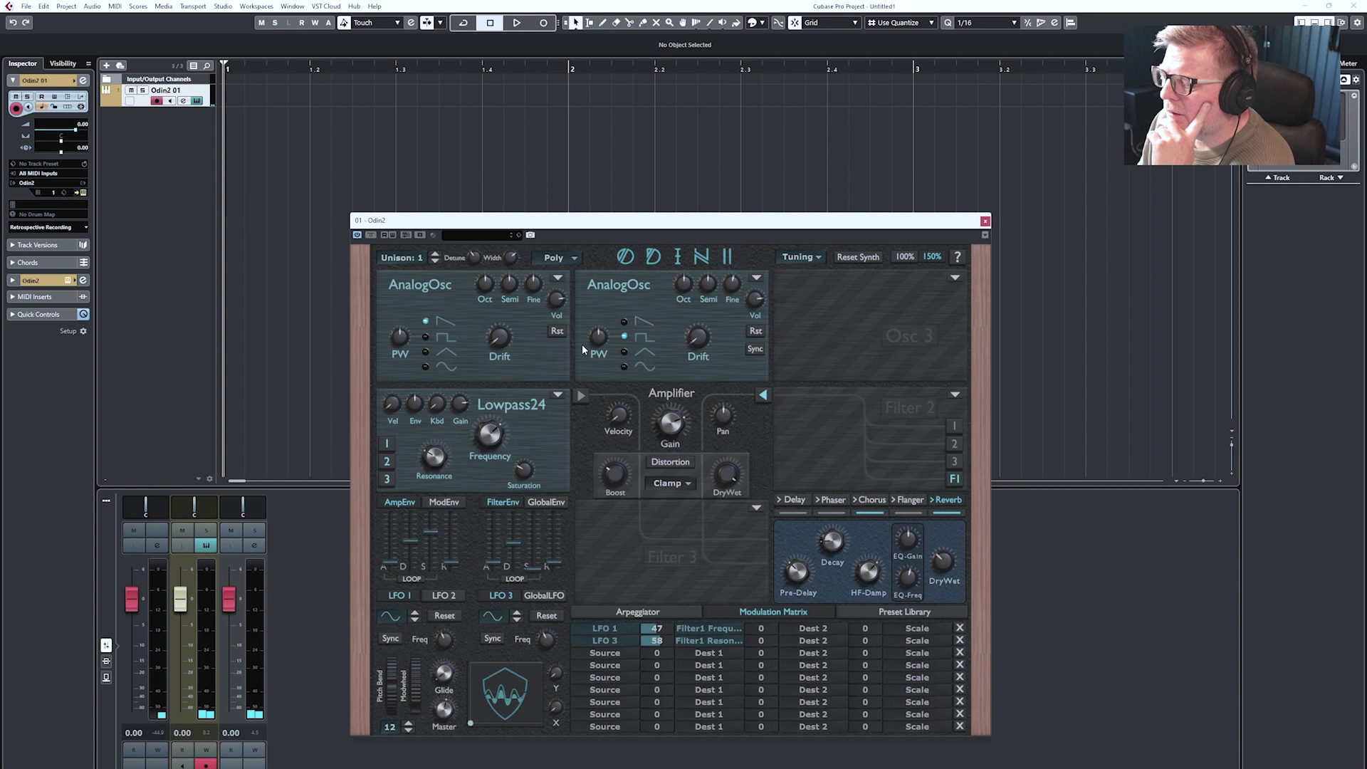
pyautogui.click(426, 337)
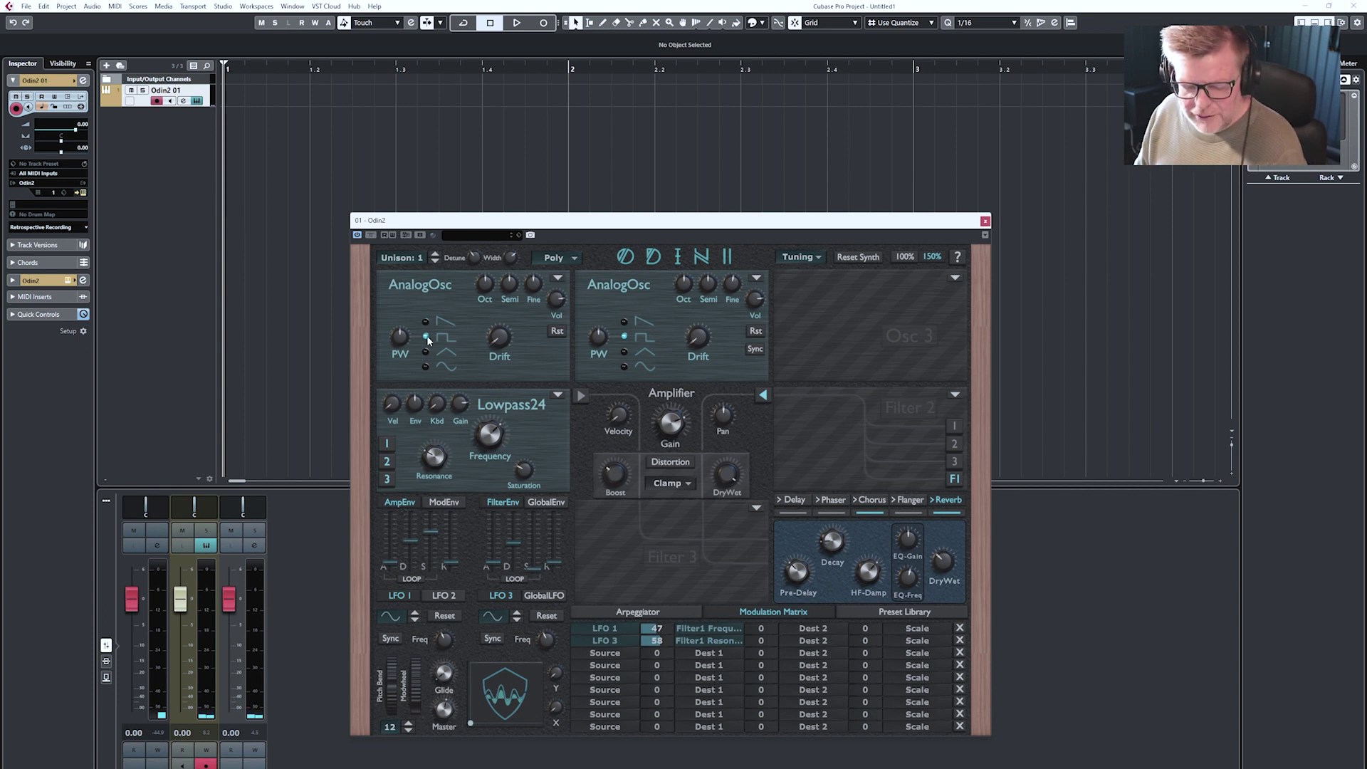
# - Clear the two LFO rows of the Modulation Matrix and try adjusting the second oscillator's pulse width
pyautogui.moveTo(391, 363)
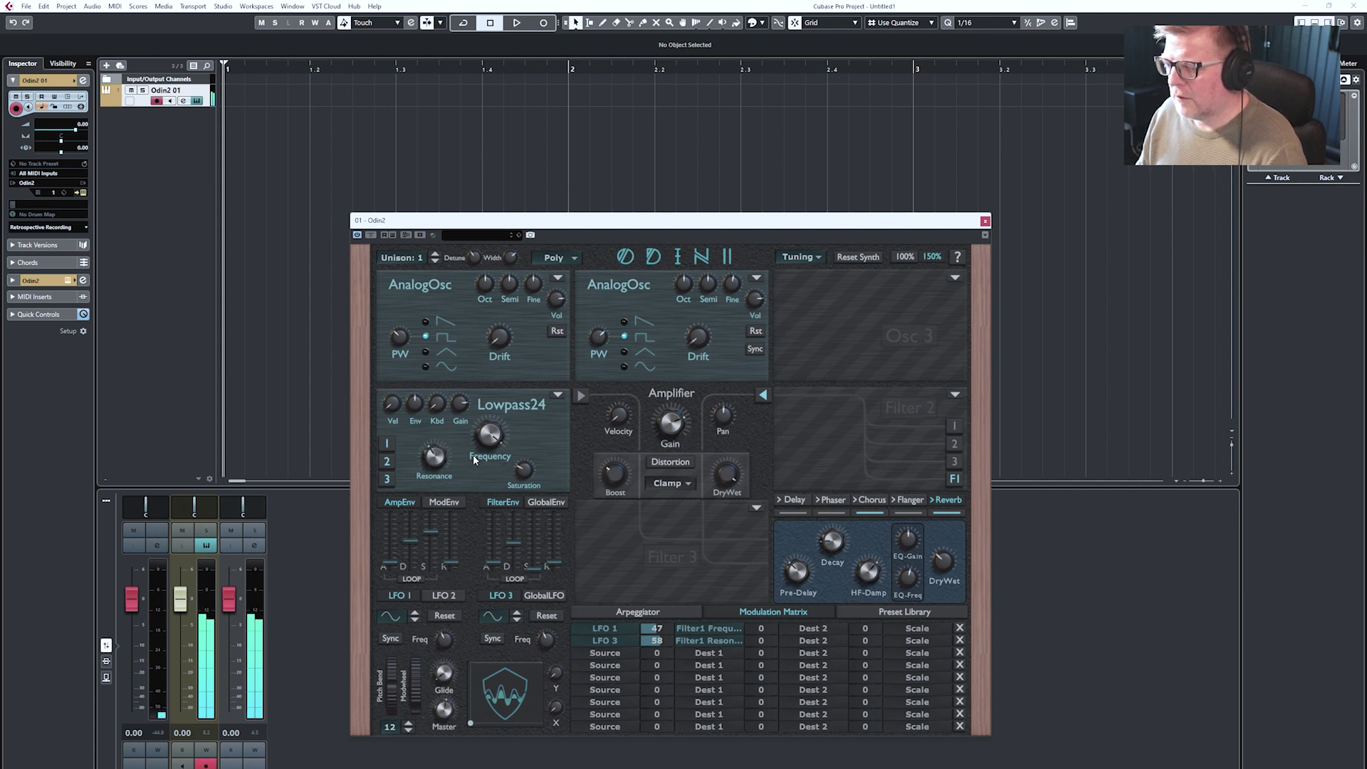
pyautogui.click(961, 640)
pyautogui.click(959, 628)
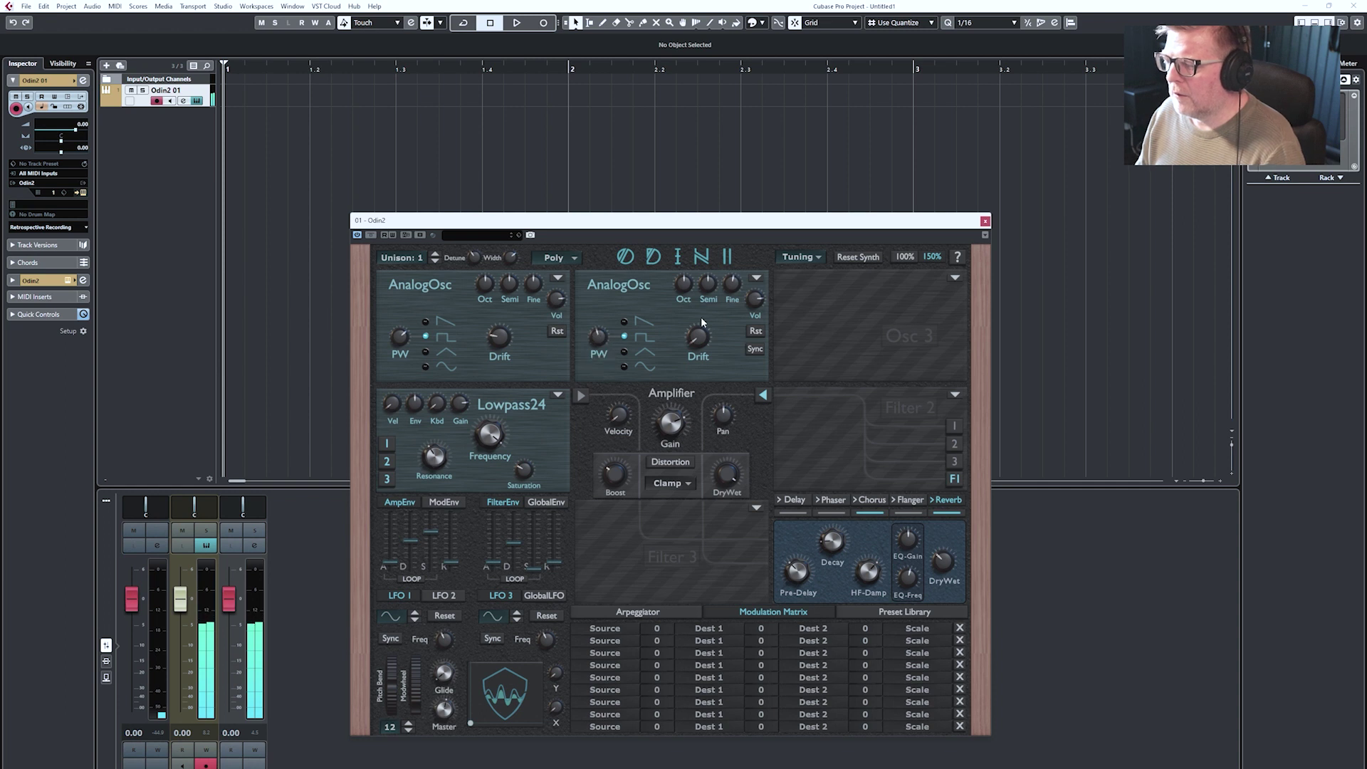
pyautogui.moveTo(736, 281)
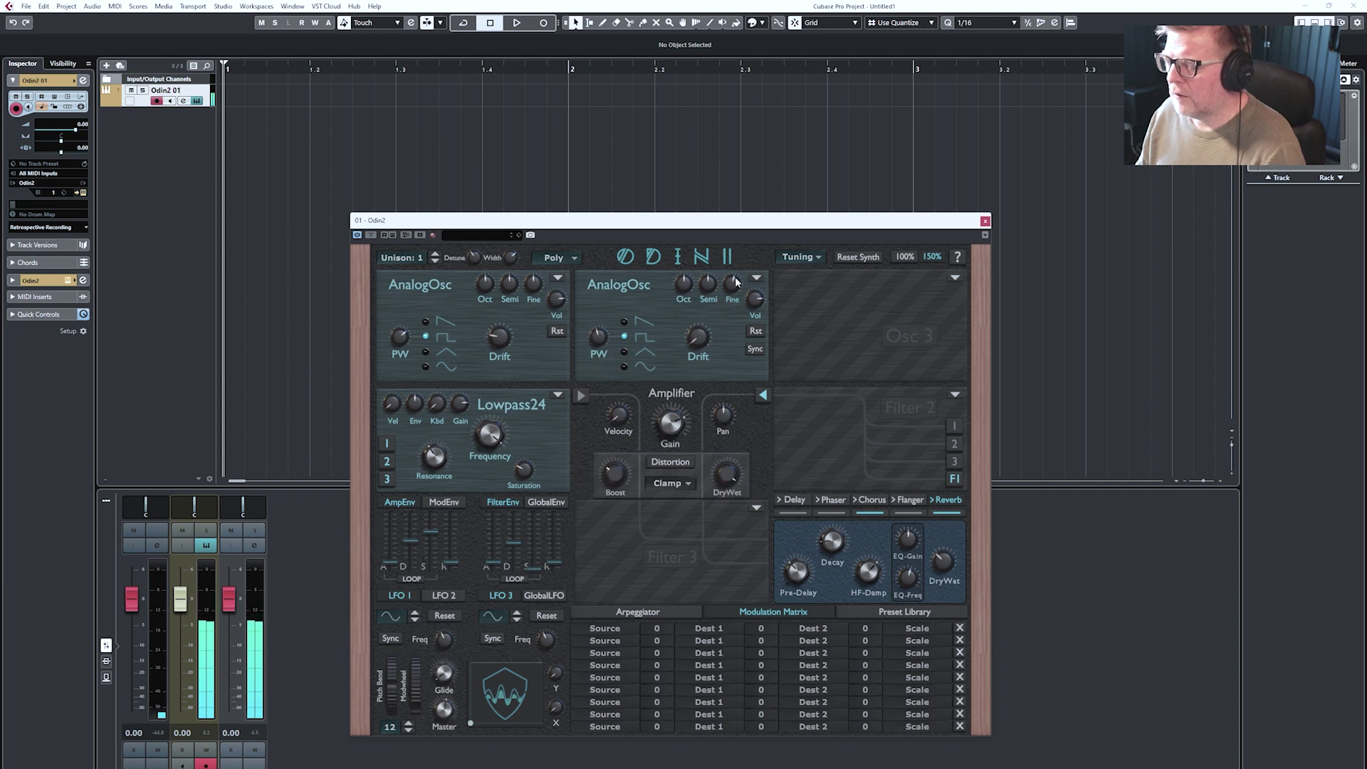
pyautogui.moveTo(606, 309)
pyautogui.mouseDown()
pyautogui.moveTo(613, 271)
pyautogui.moveTo(611, 319)
pyautogui.moveTo(611, 291)
pyautogui.mouseUp()
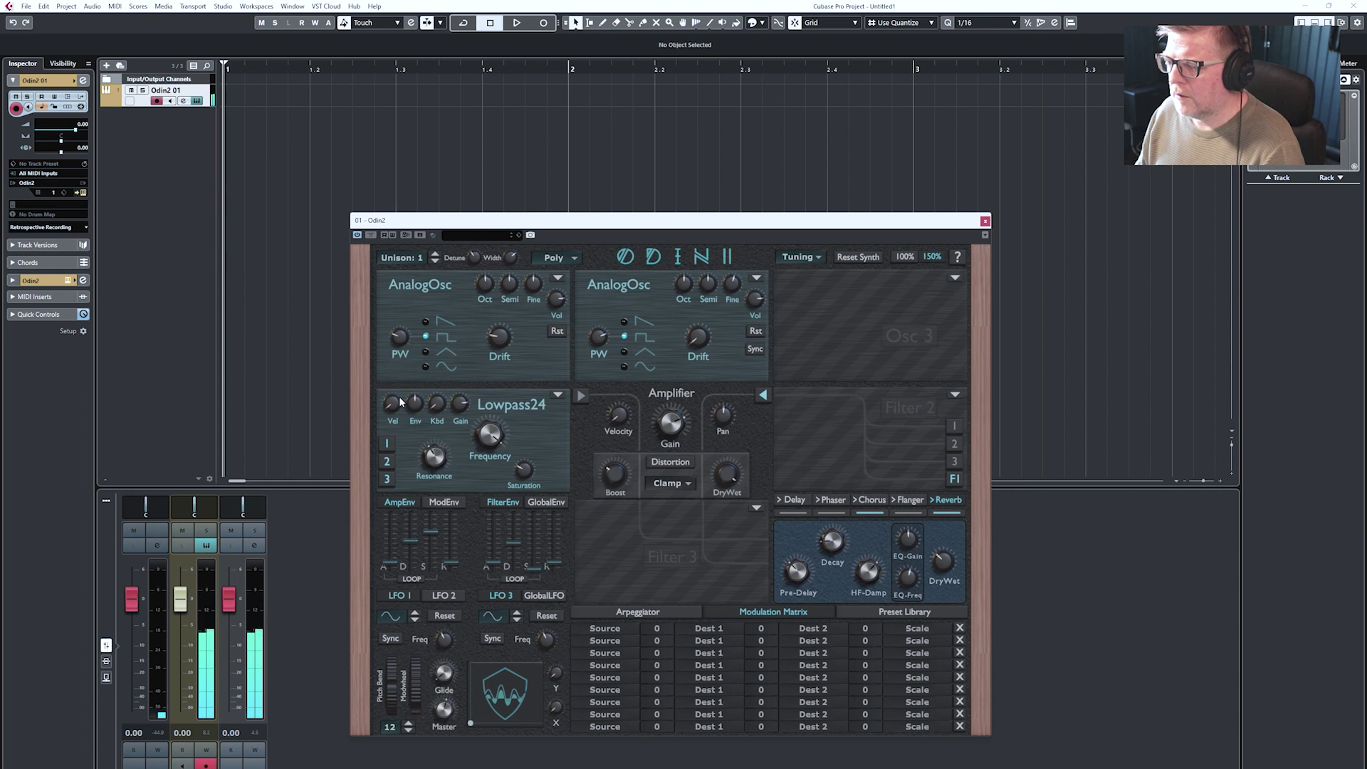
# - Try the triangle wave on both analog oscillators, followed by the sine wave
pyautogui.click(425, 351)
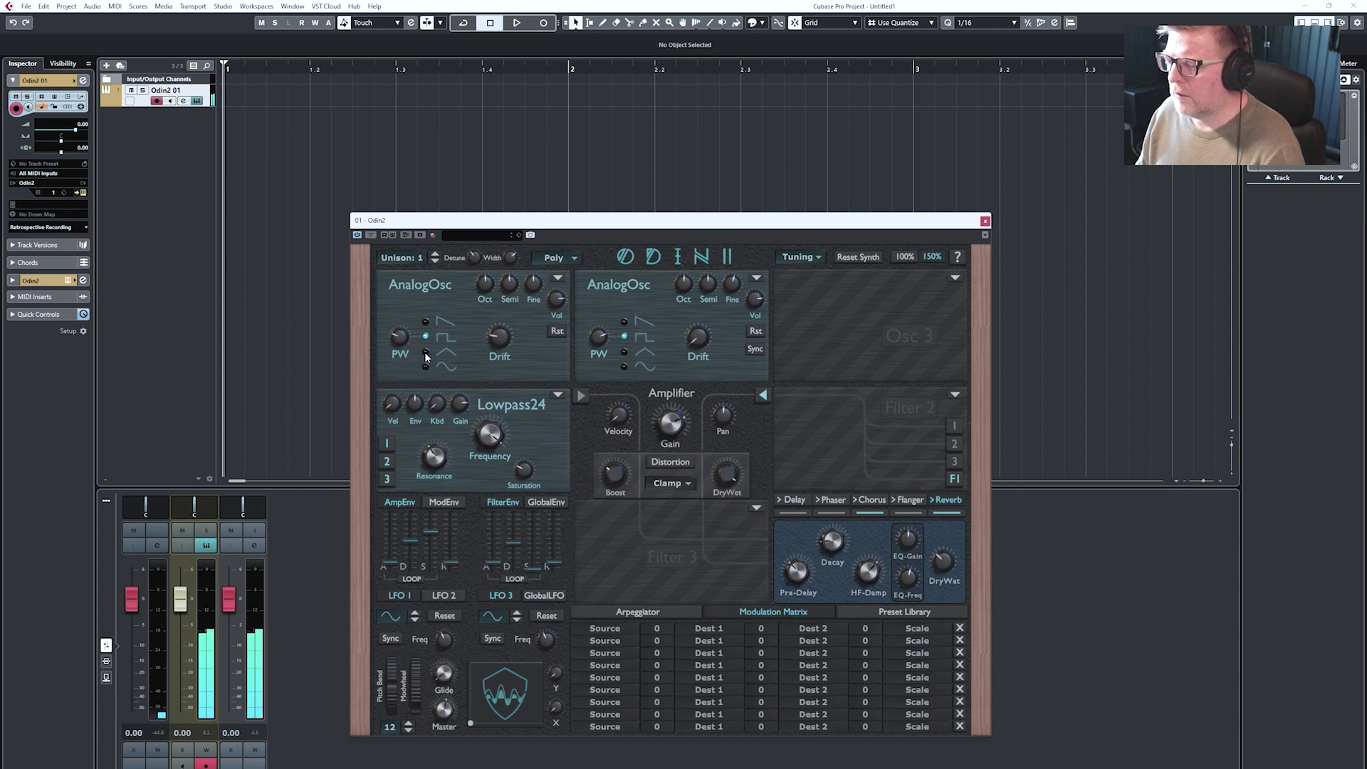
pyautogui.click(625, 351)
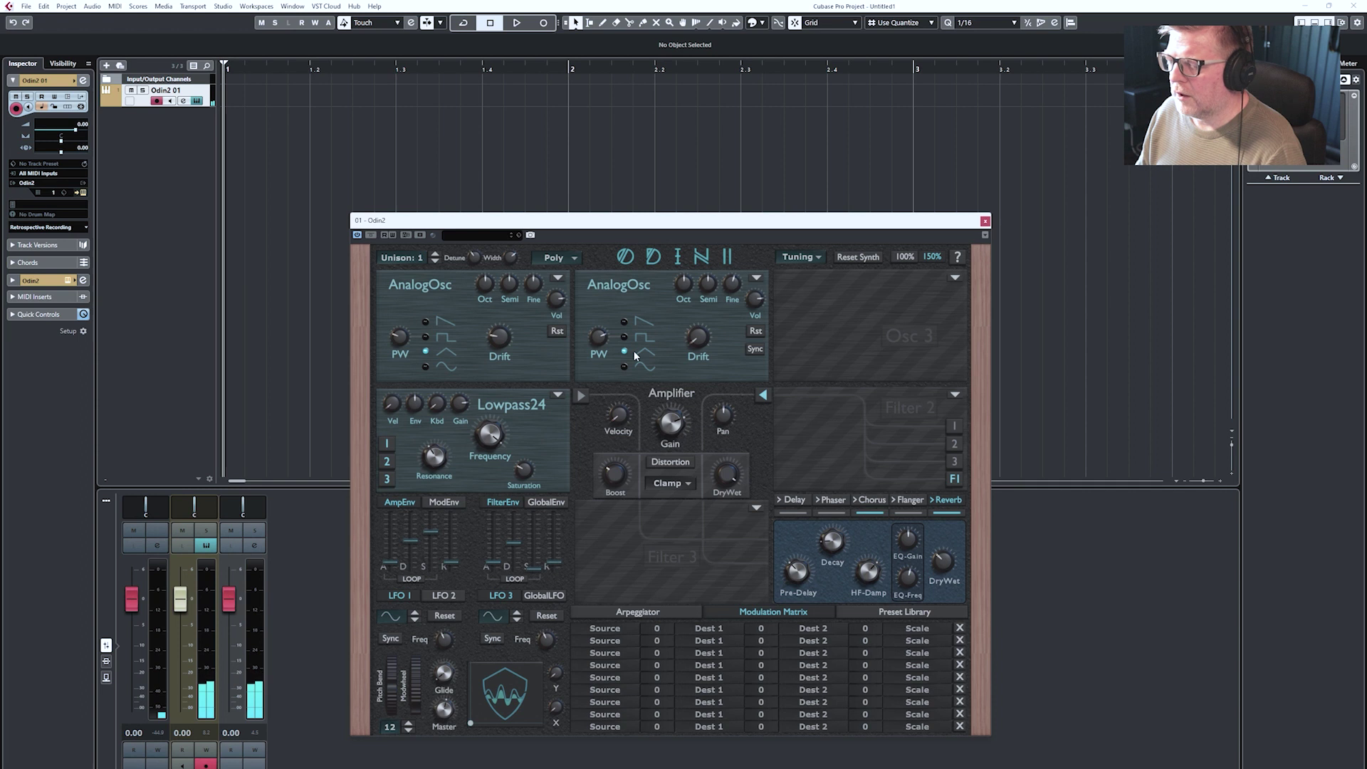
pyautogui.click(625, 366)
pyautogui.click(425, 366)
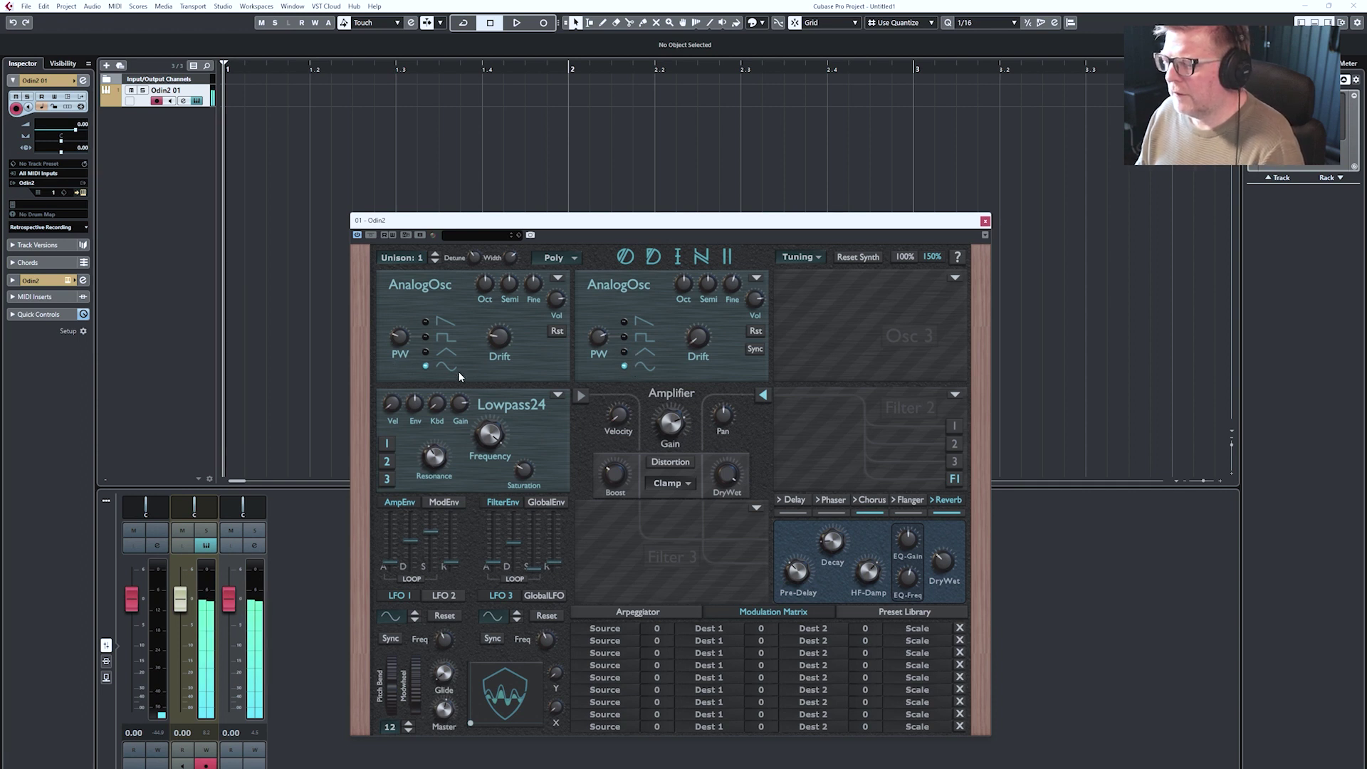
# - Route Oscillator 1 to Osc2 Pulse Width with an amount of 82 in the first matrix row, with the second oscillator on square wave
pyautogui.click(615, 632)
pyautogui.click(644, 134)
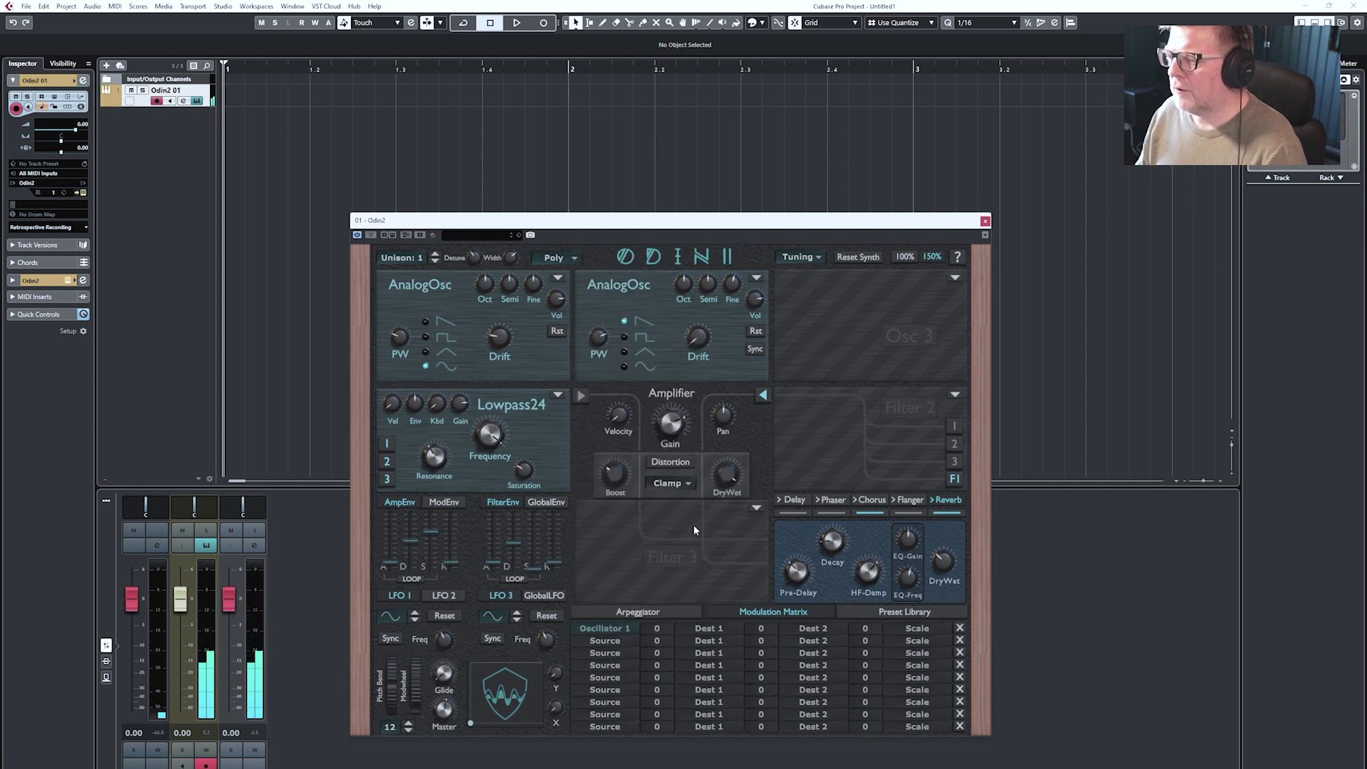
pyautogui.click(712, 628)
pyautogui.moveTo(748, 213)
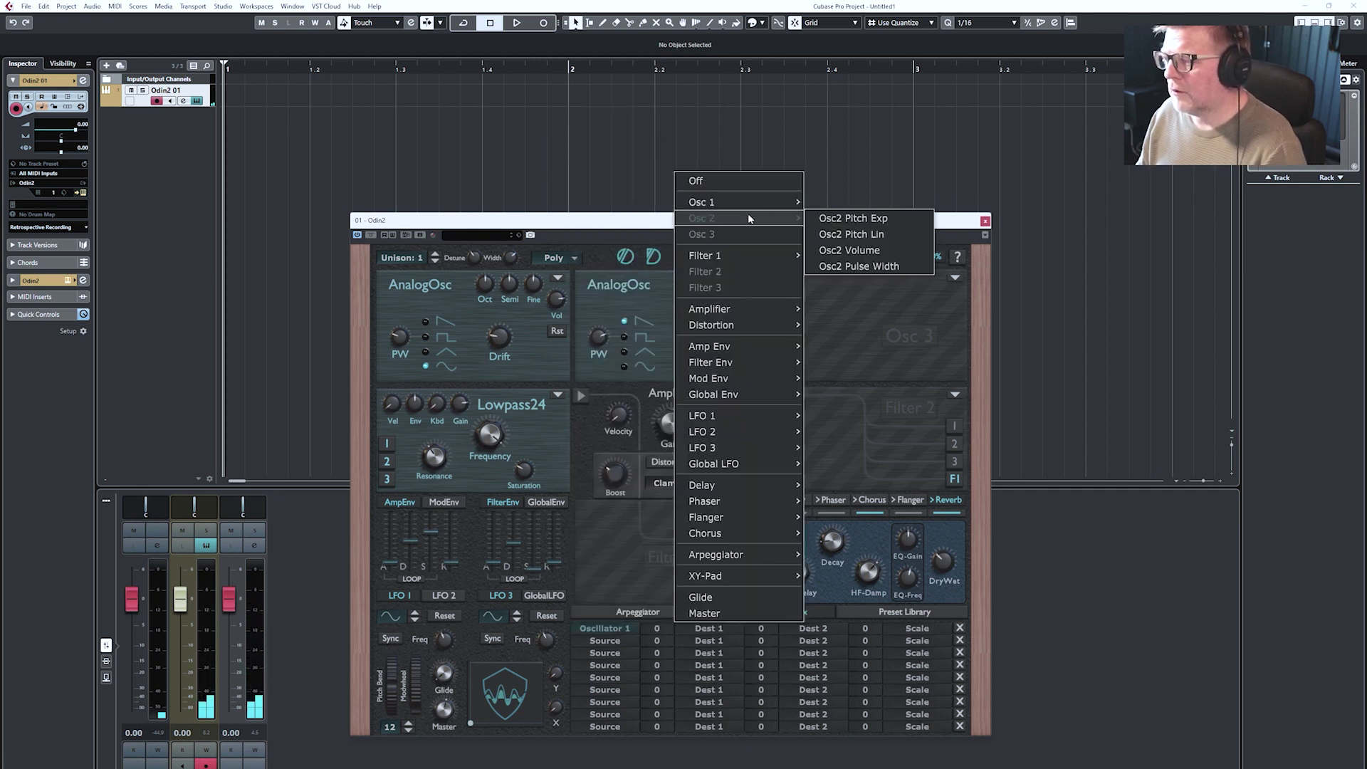
pyautogui.click(887, 266)
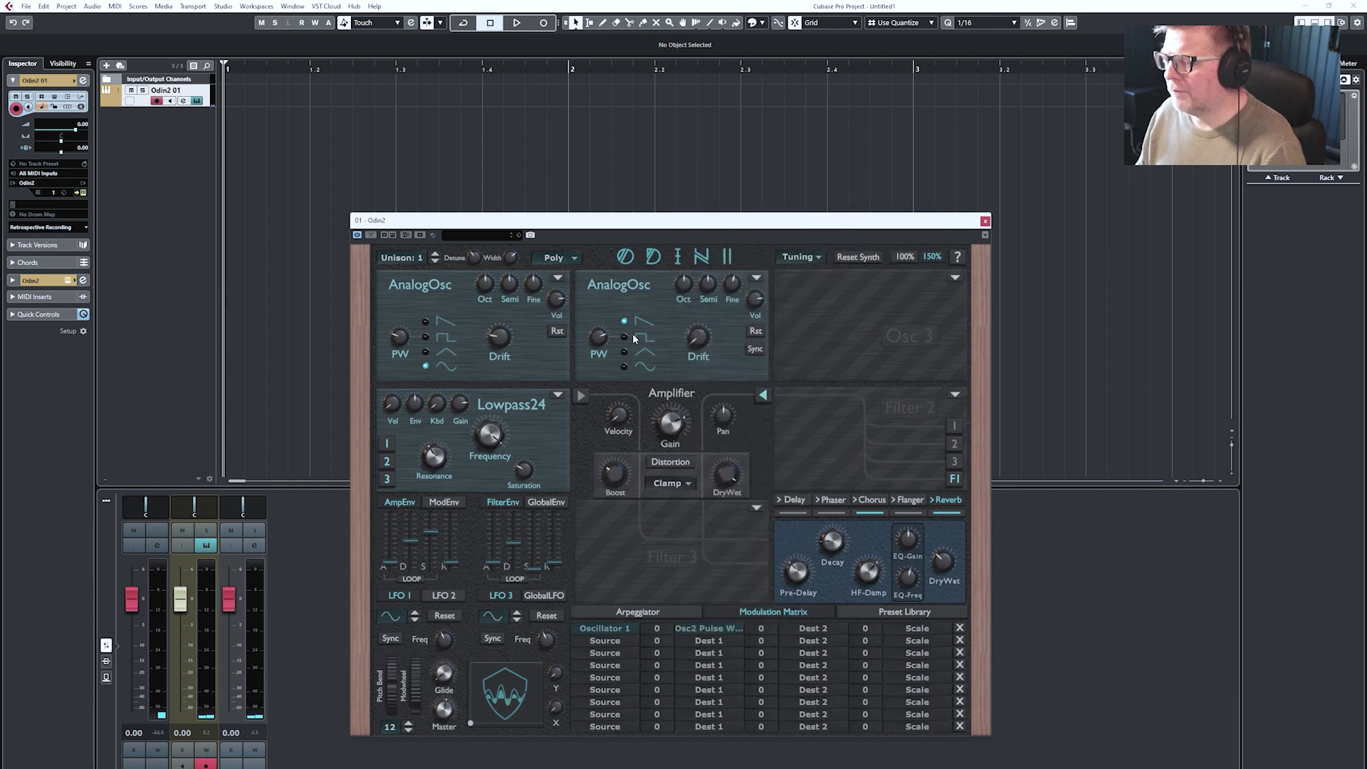
pyautogui.moveTo(665, 618); pyautogui.dragTo(599, 338)
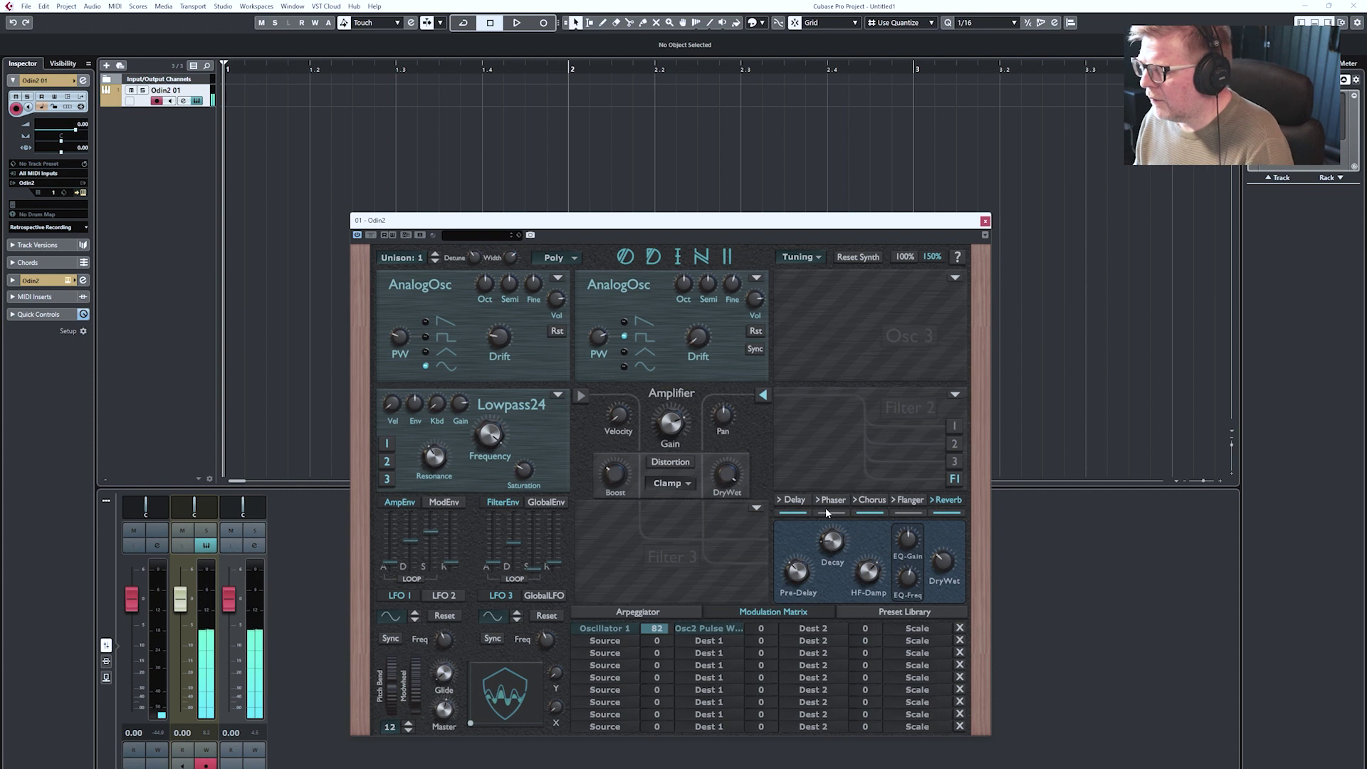
# - Reset the synth to its initial state and load an AnalogOsc into the empty Osc 2 slot
pyautogui.click(792, 499)
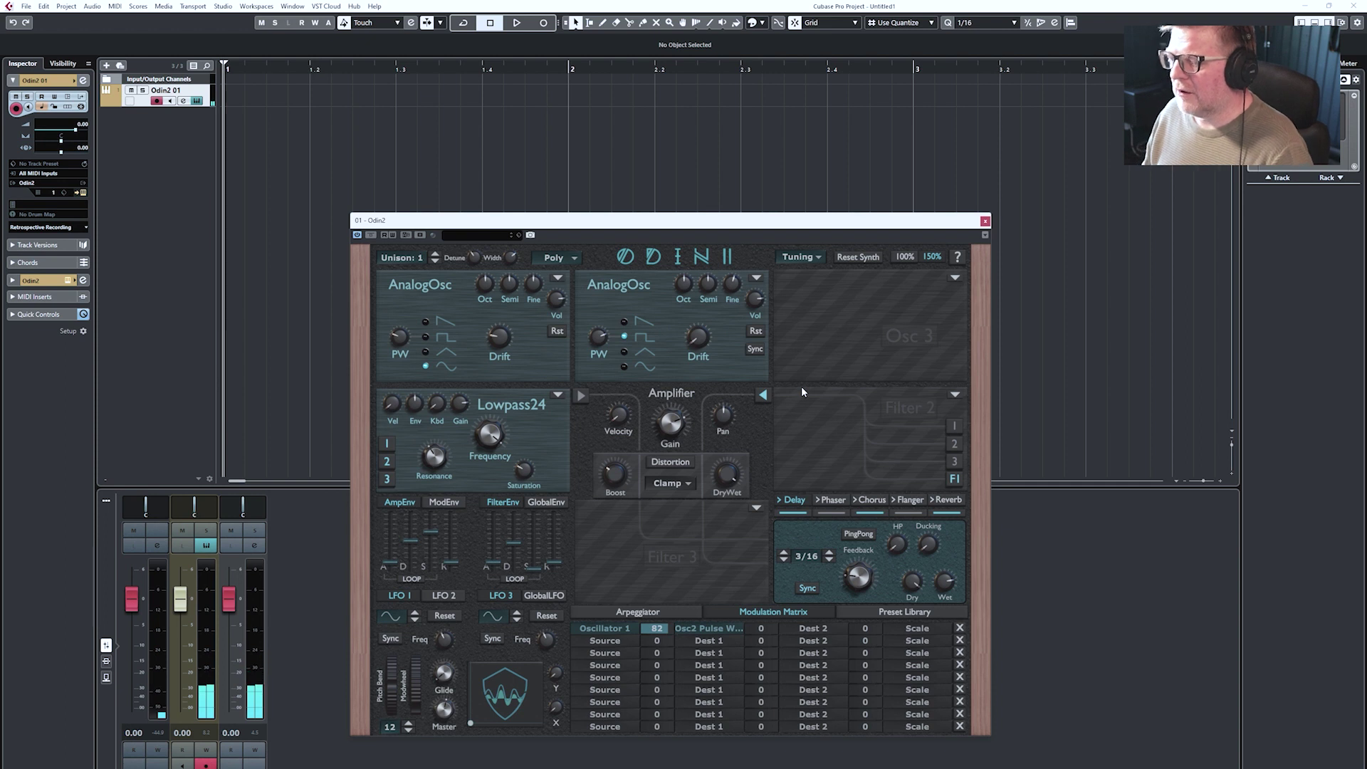
pyautogui.click(876, 264)
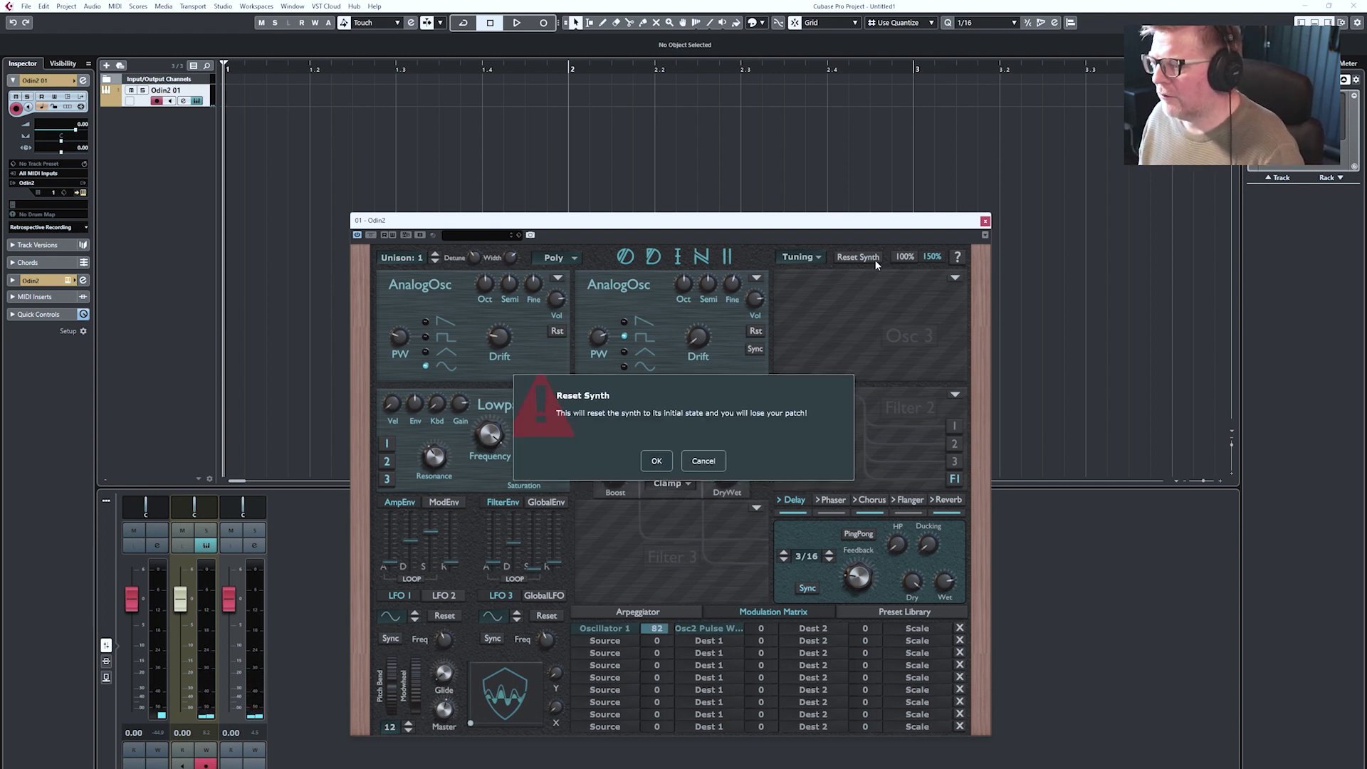
pyautogui.click(655, 463)
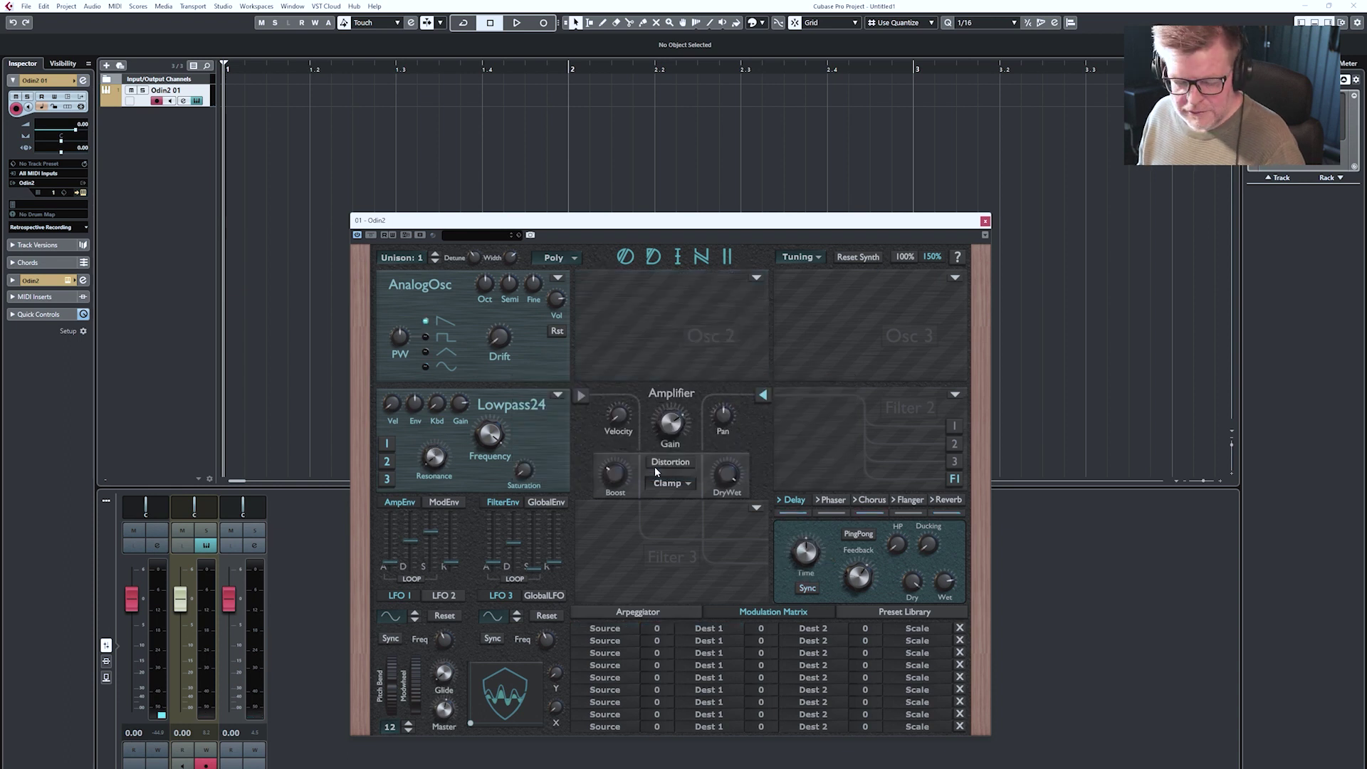
pyautogui.click(757, 279)
pyautogui.click(703, 317)
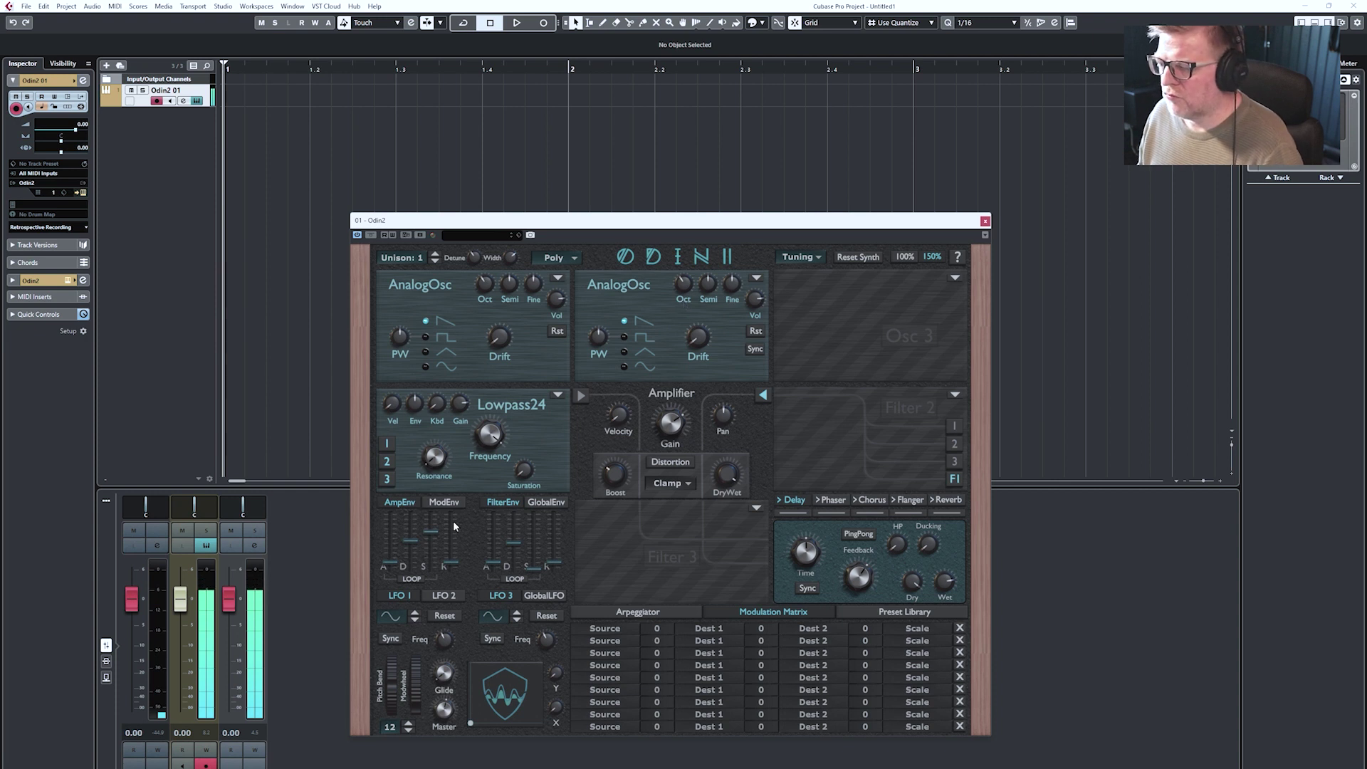
# - Lengthen the amp envelope's release and raise Unison to 2
pyautogui.moveTo(451, 567); pyautogui.dragTo(454, 552)
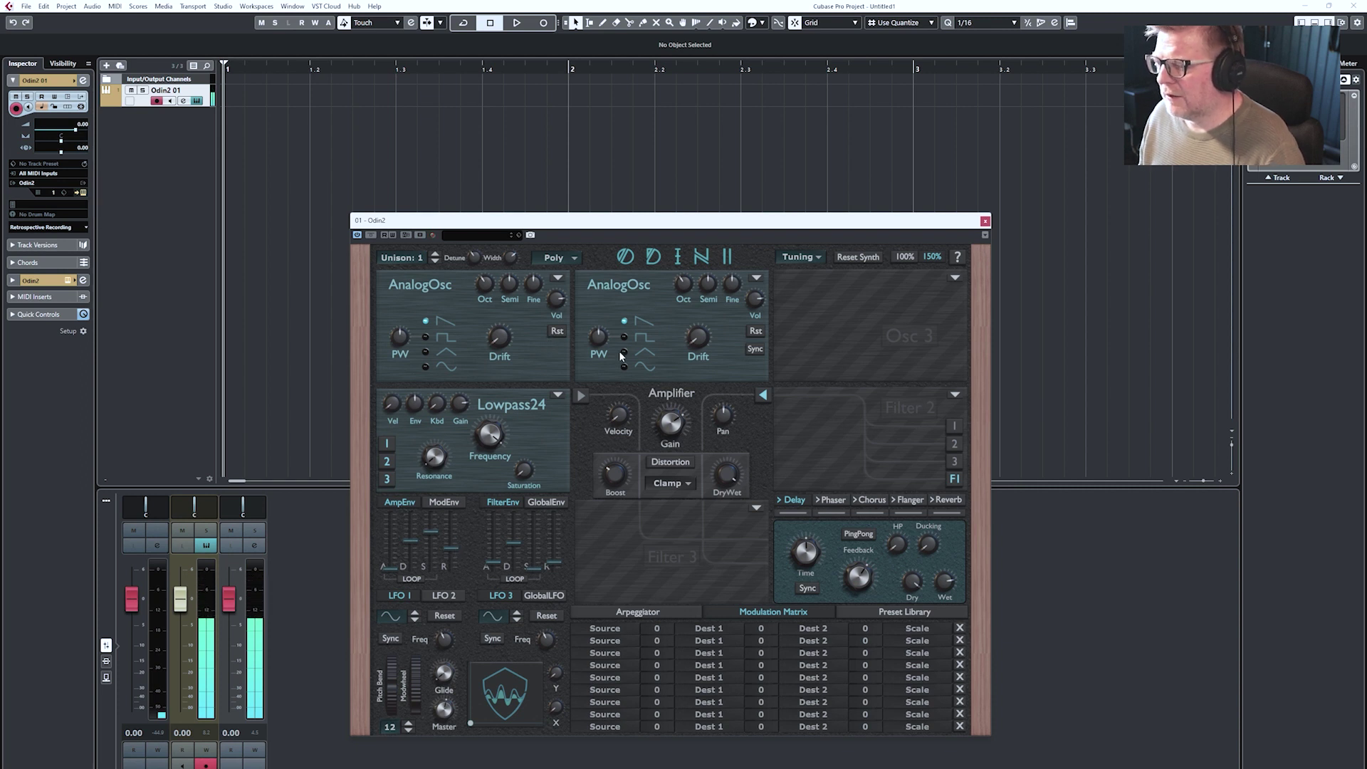
pyautogui.click(436, 254)
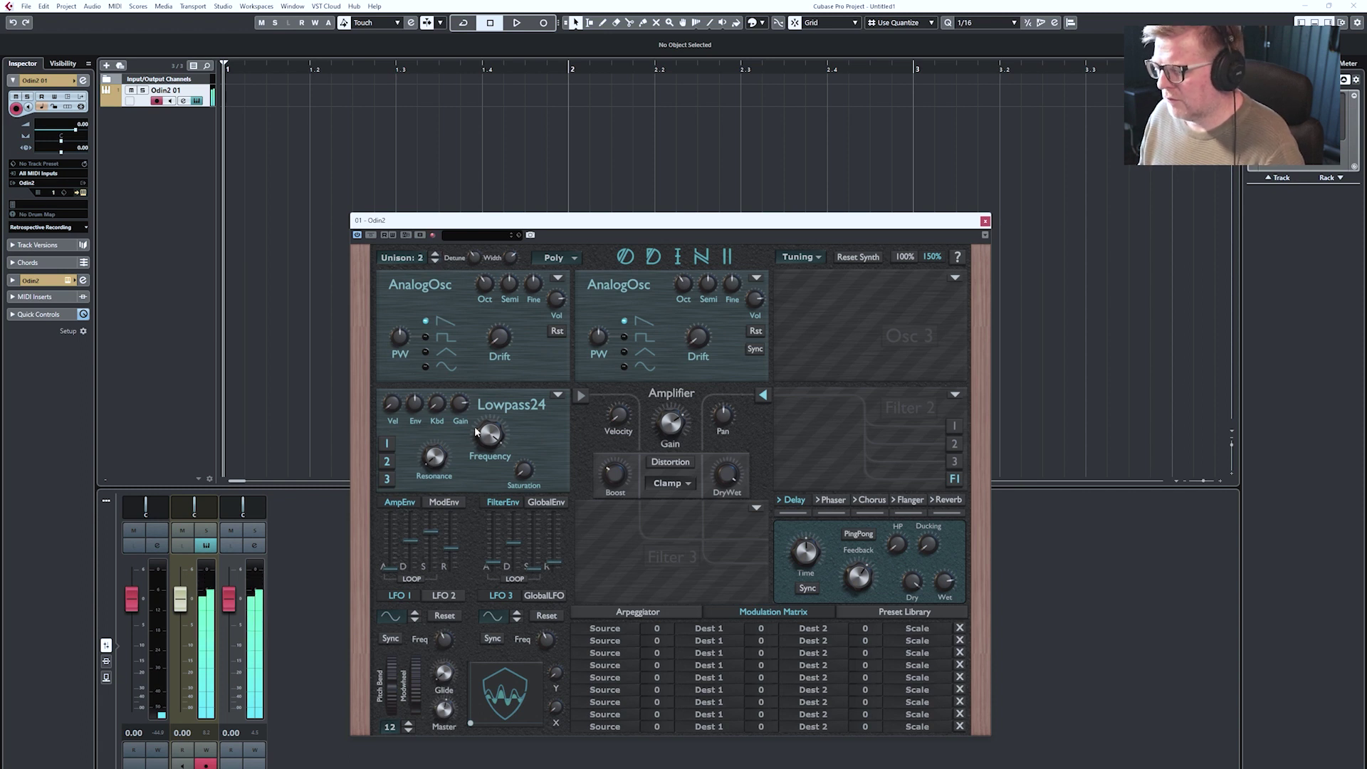
# - Run the arpeggiator, try a step speed of 2/32 and set it back to 2/16
pyautogui.click(654, 613)
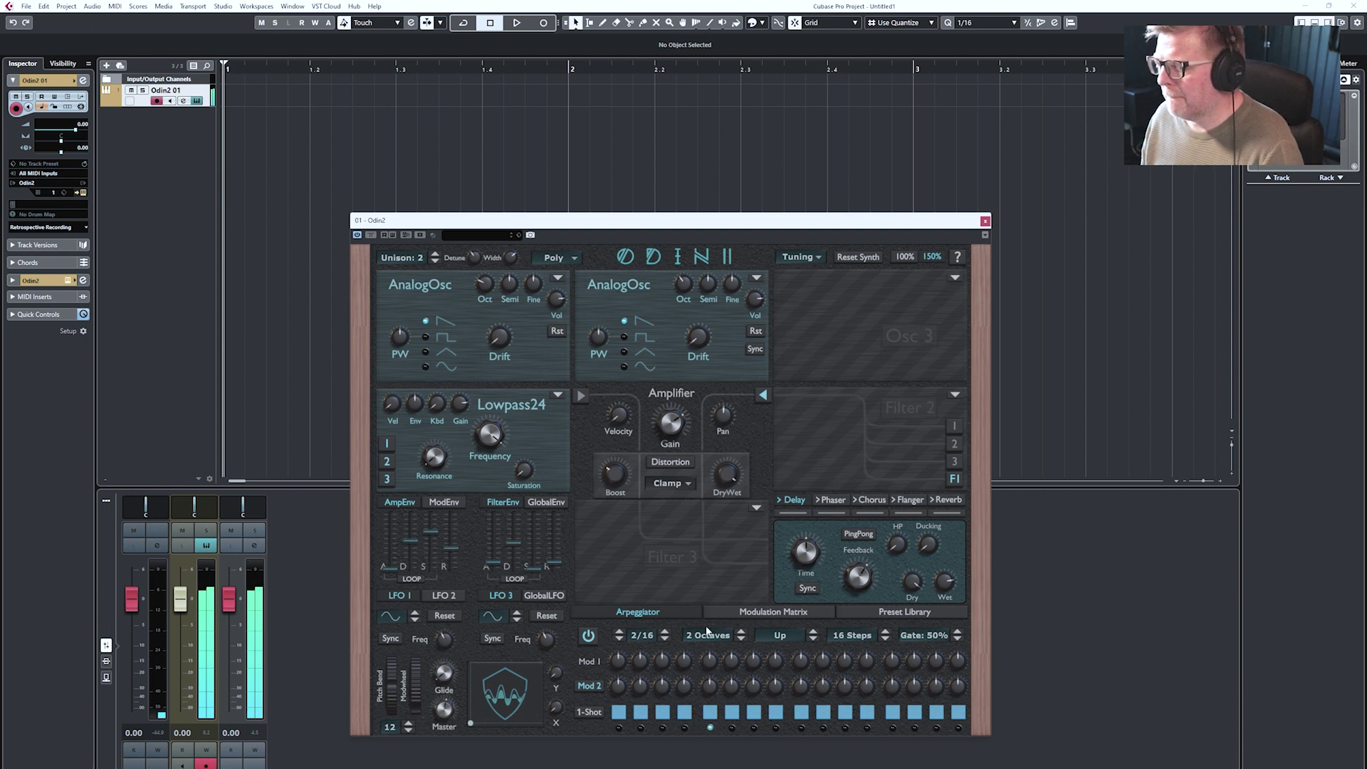
pyautogui.click(666, 633)
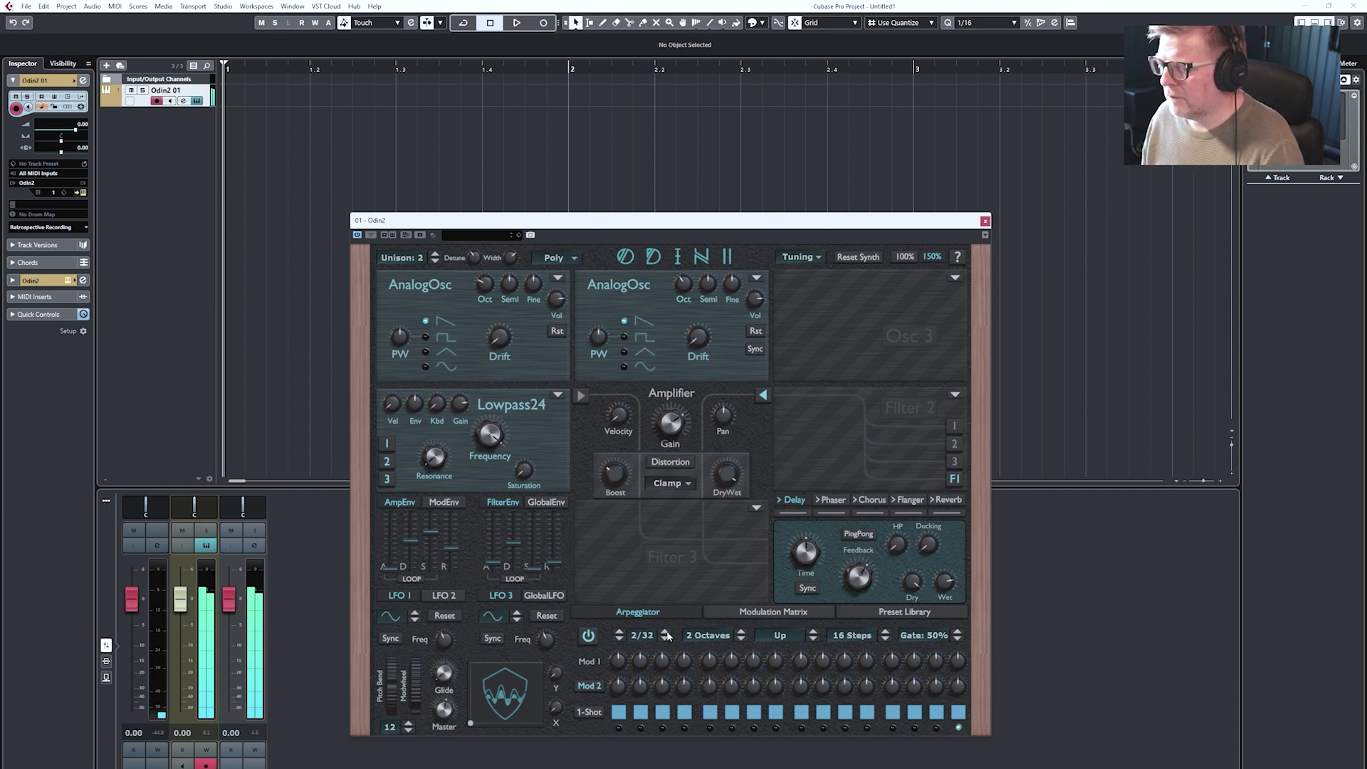
pyautogui.click(665, 638)
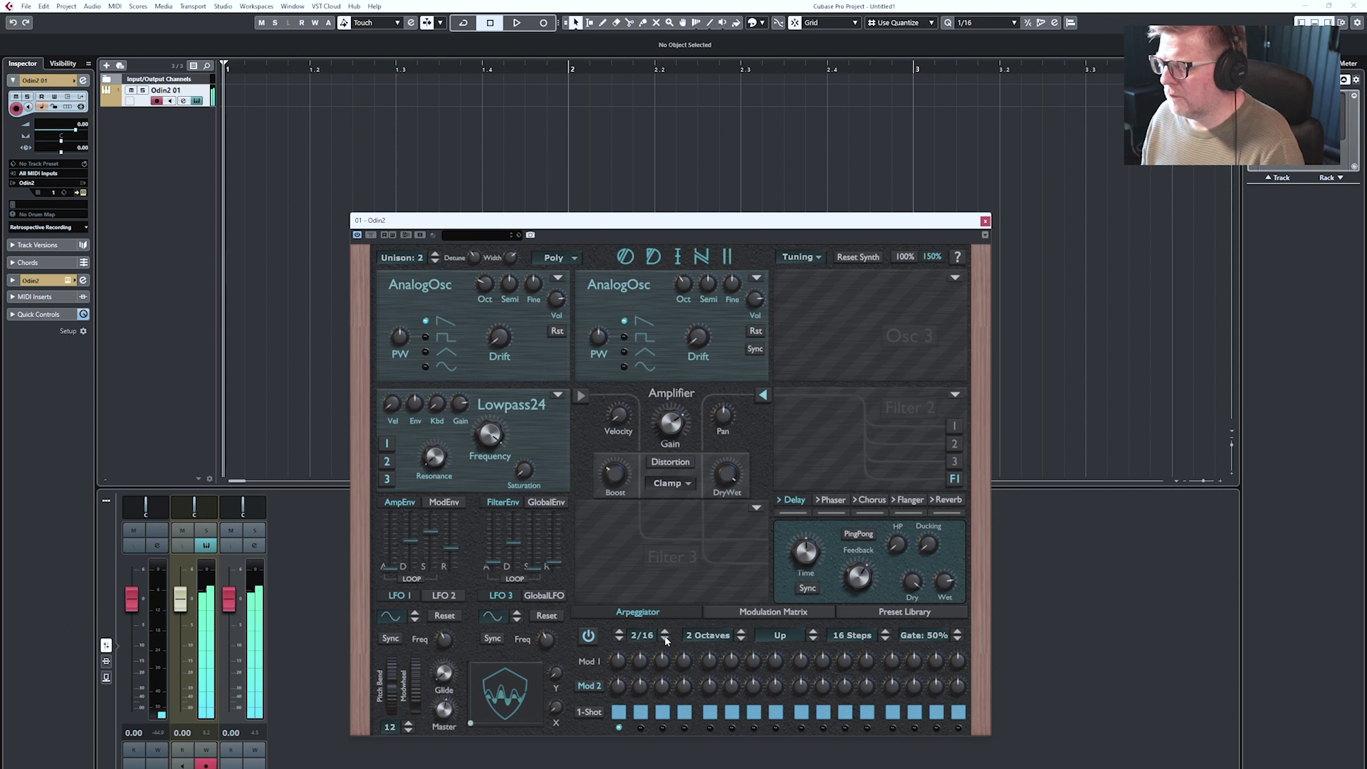
# - Try an arpeggiator gate of 10% and settle on 30%
pyautogui.click(959, 640)
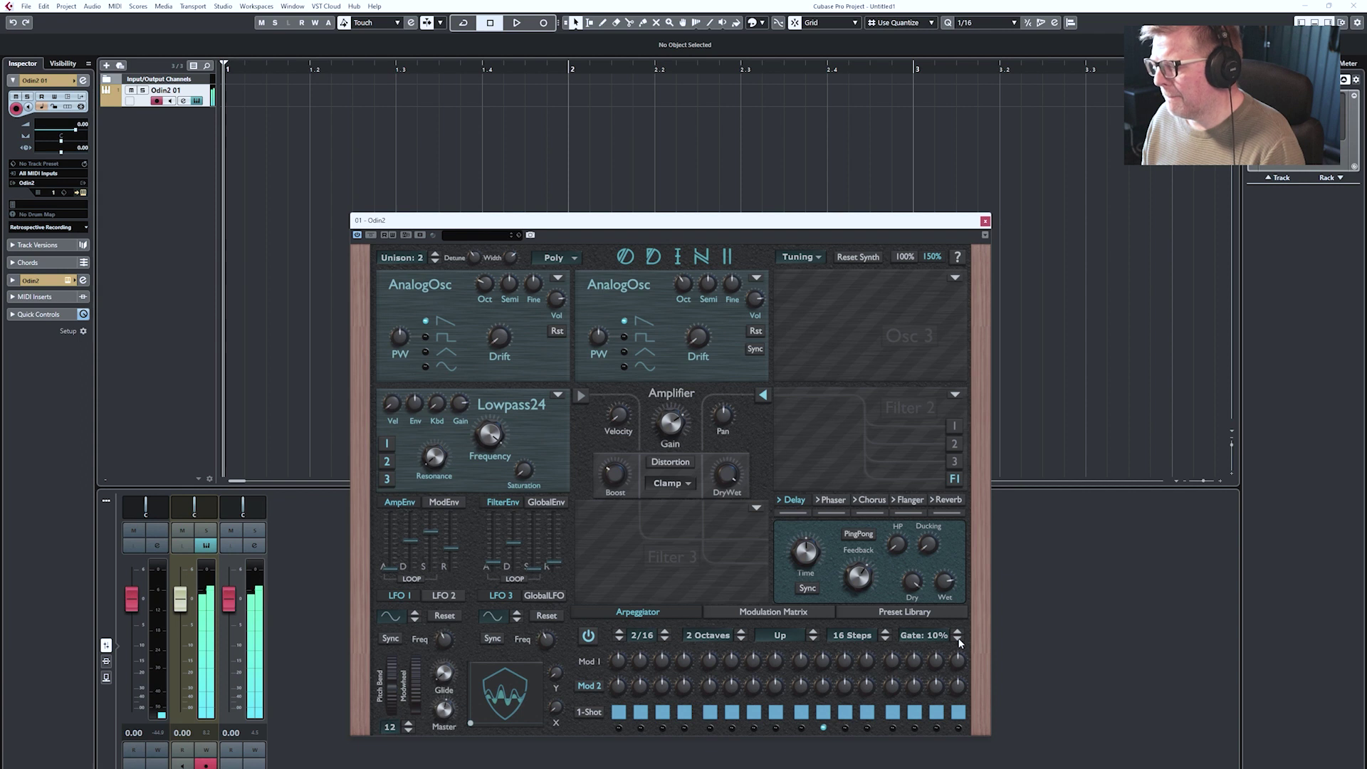
pyautogui.click(958, 631)
pyautogui.click(957, 632)
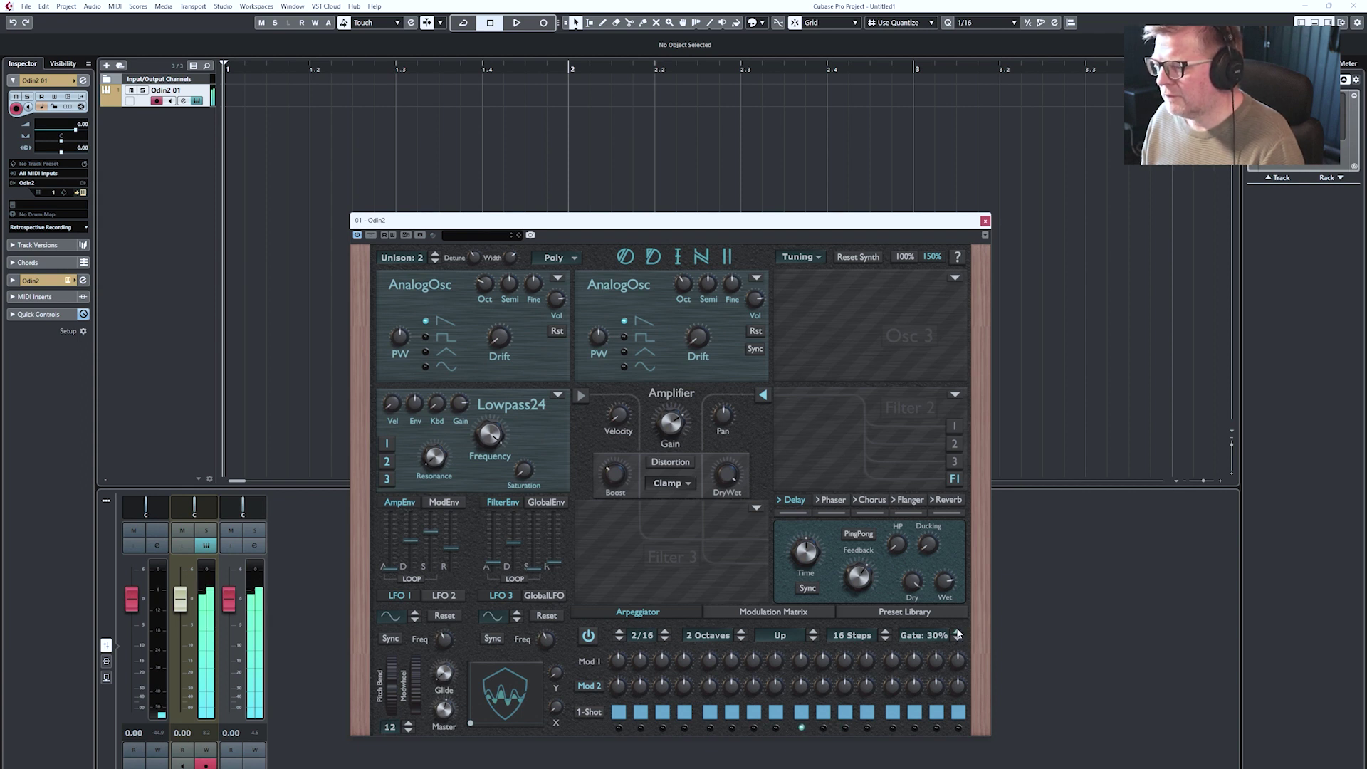
# - Route the Filter Envelope to Filter1 Resonance with an amount of 67 in the first row of the Modulation Matrix
pyautogui.click(769, 613)
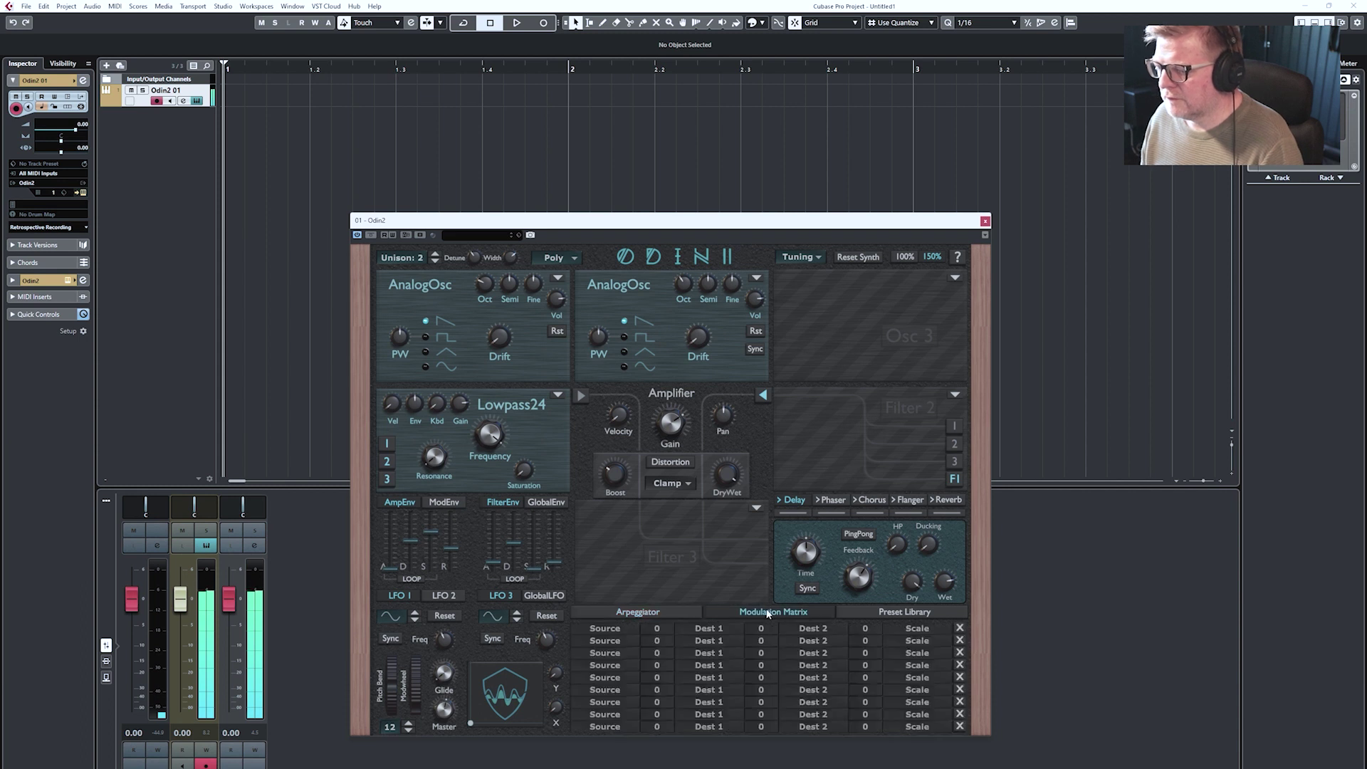
pyautogui.click(613, 631)
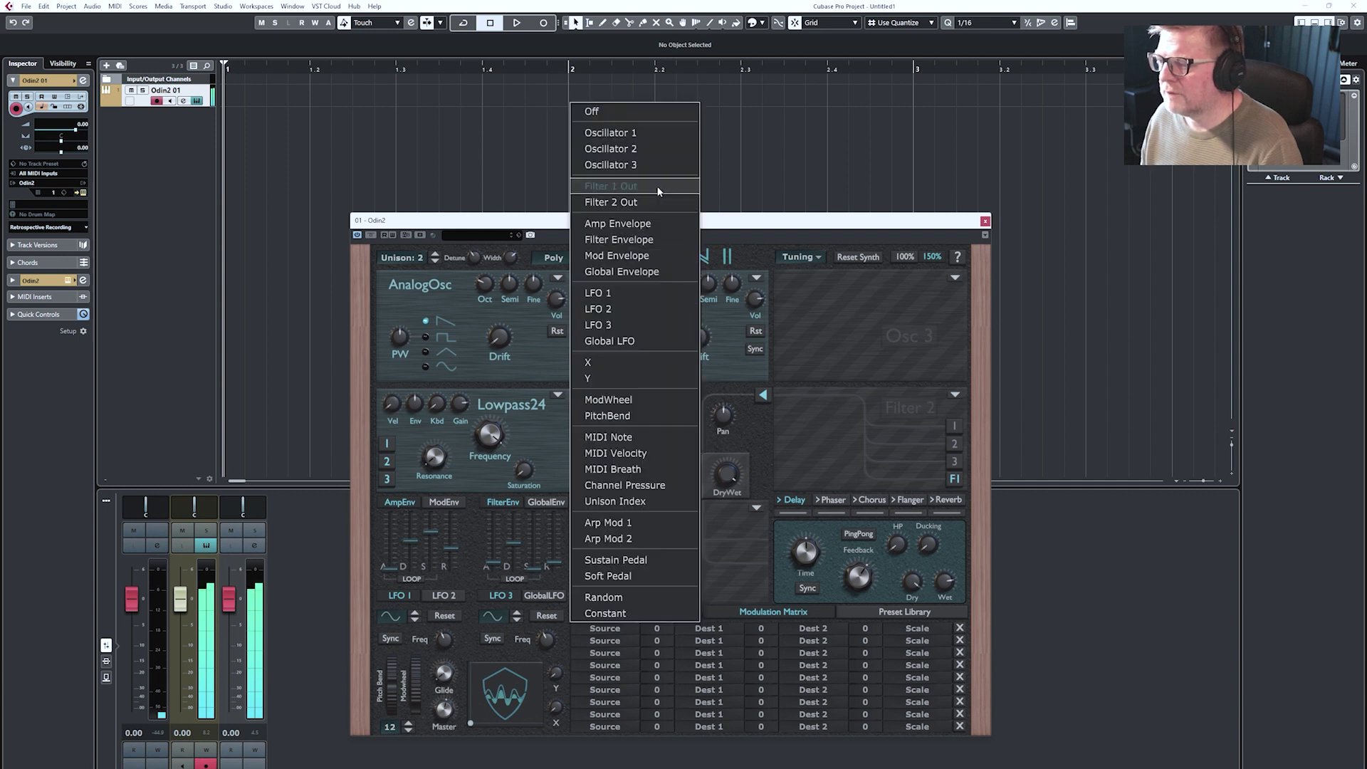
pyautogui.click(648, 240)
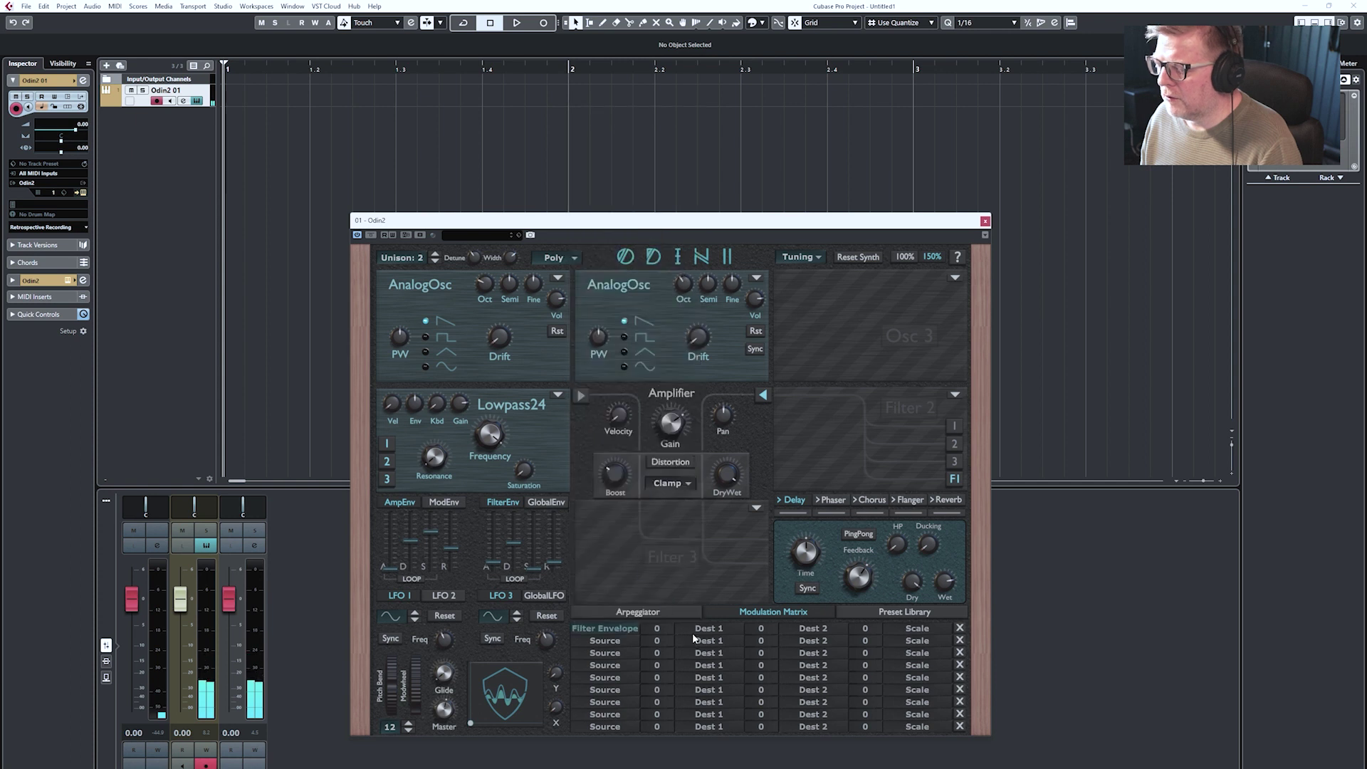
pyautogui.click(715, 630)
pyautogui.moveTo(737, 257)
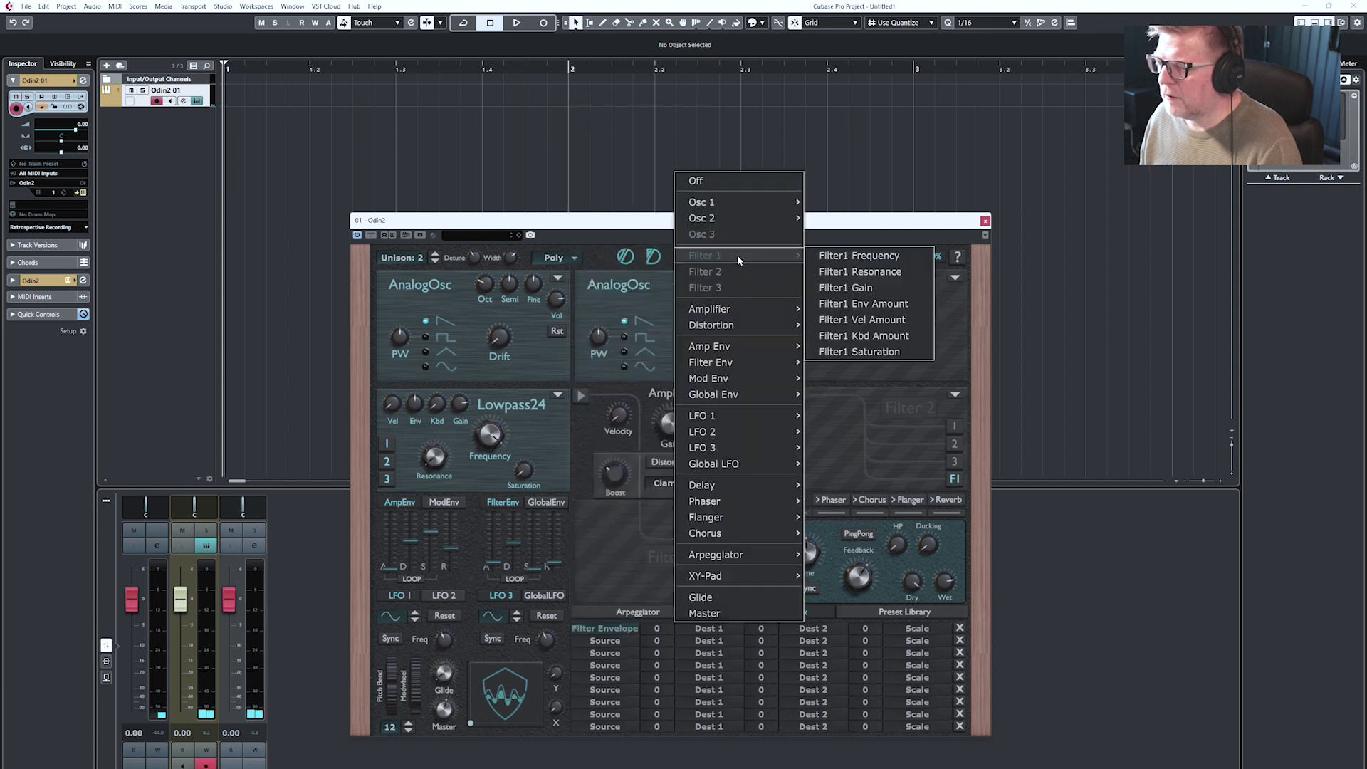
pyautogui.click(854, 271)
pyautogui.moveTo(656, 628); pyautogui.dragTo(672, 571)
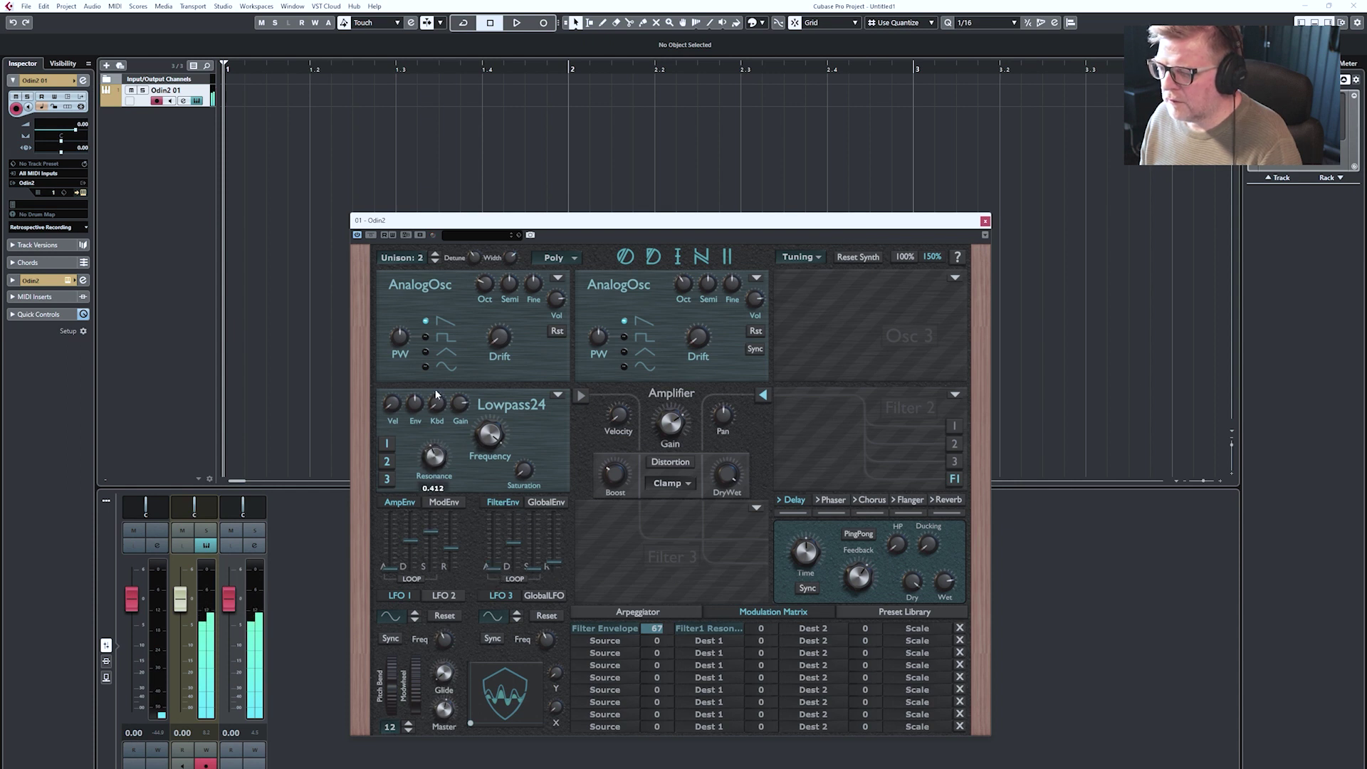
# - Set the filter envelope's sustain to about 0.232 and its release to 10 s
pyautogui.moveTo(490, 483)
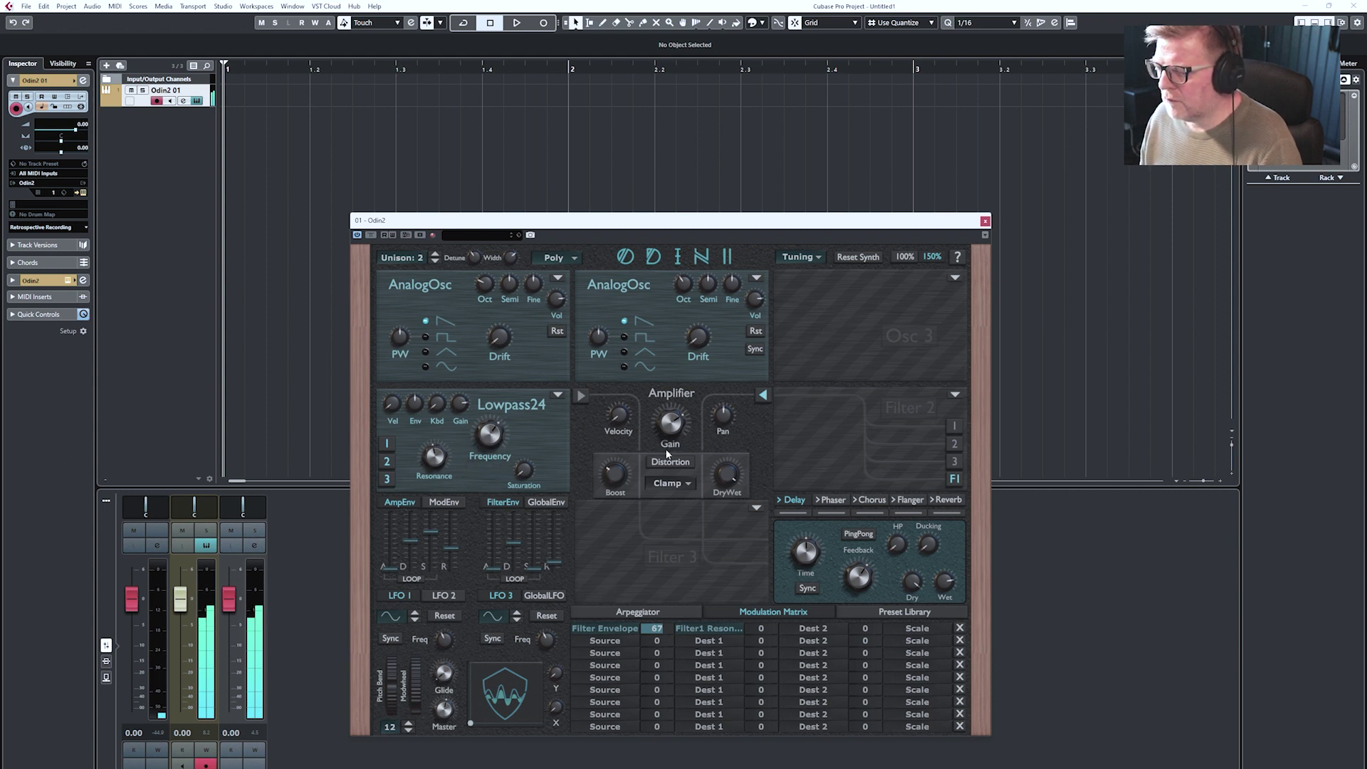
pyautogui.moveTo(536, 558)
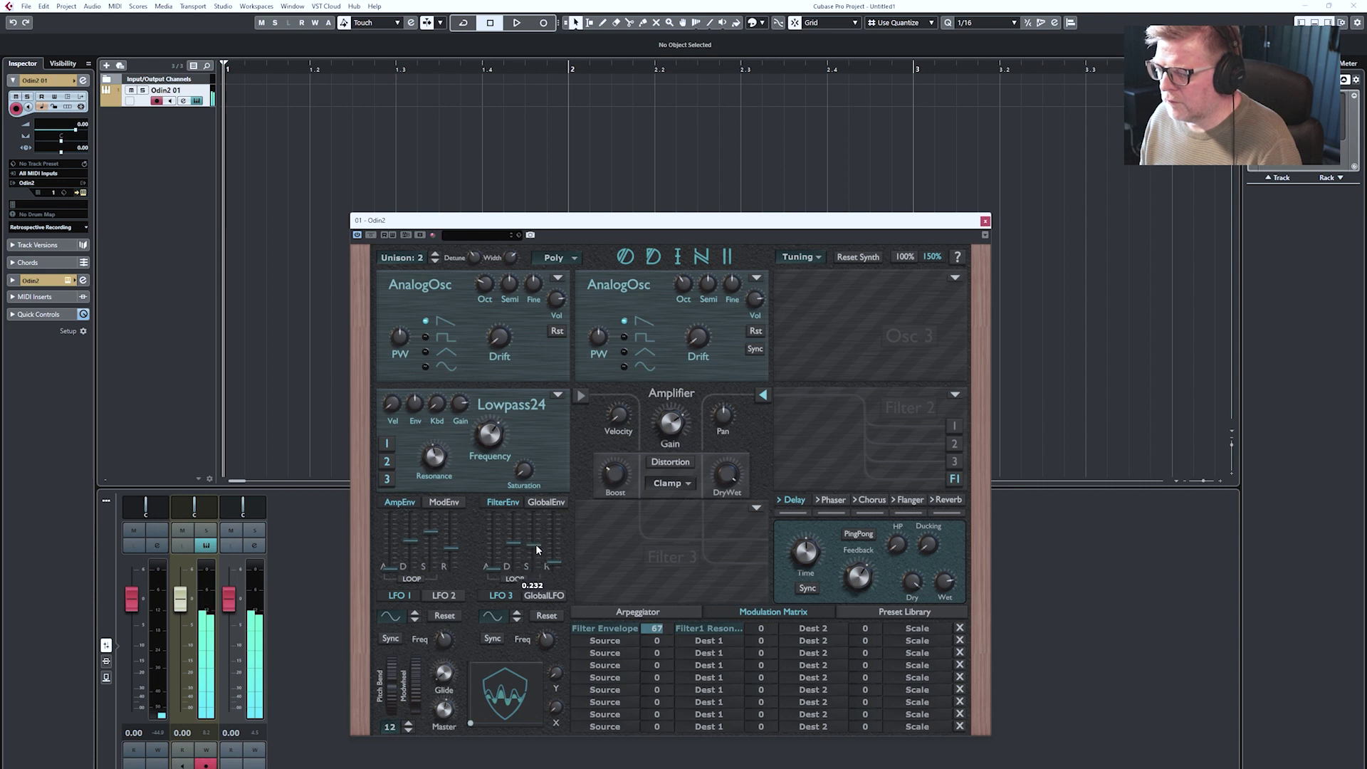
pyautogui.moveTo(549, 563); pyautogui.dragTo(557, 517)
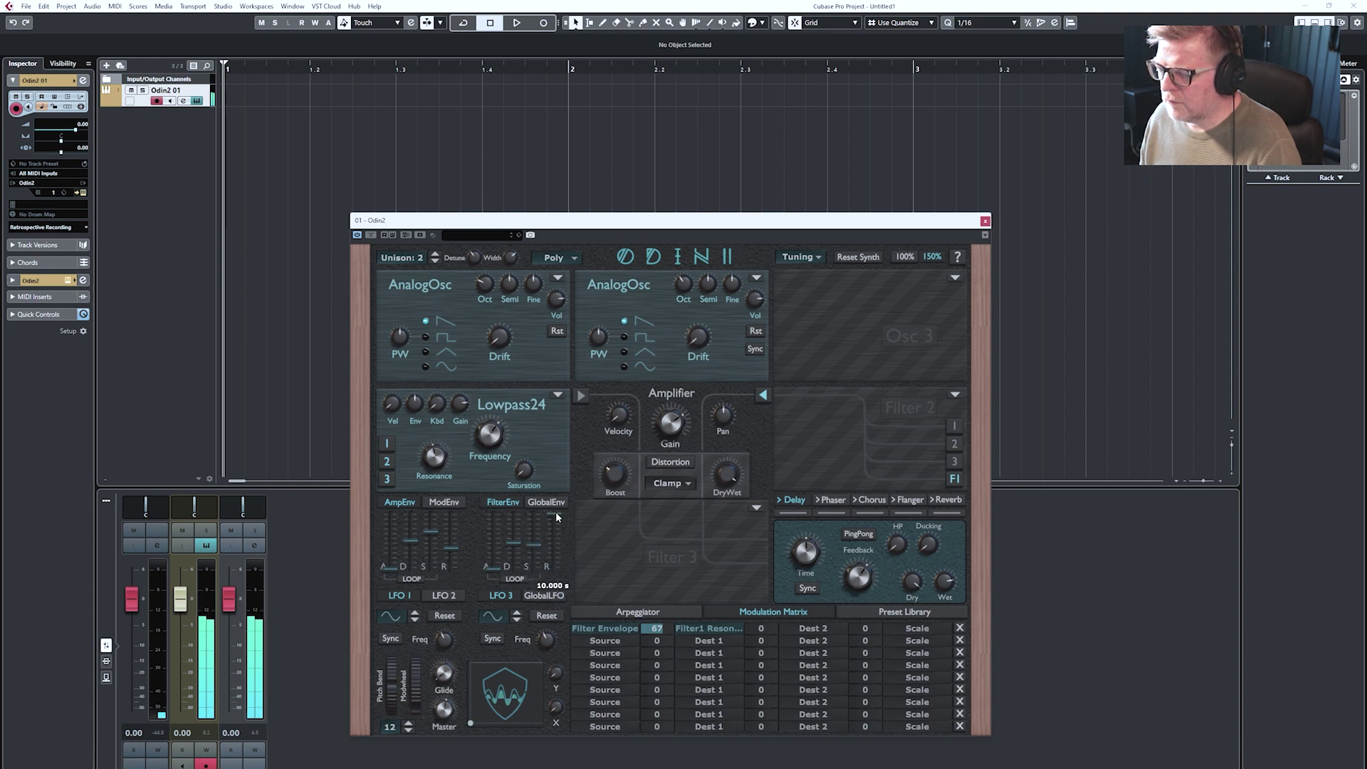
pyautogui.moveTo(678, 423)
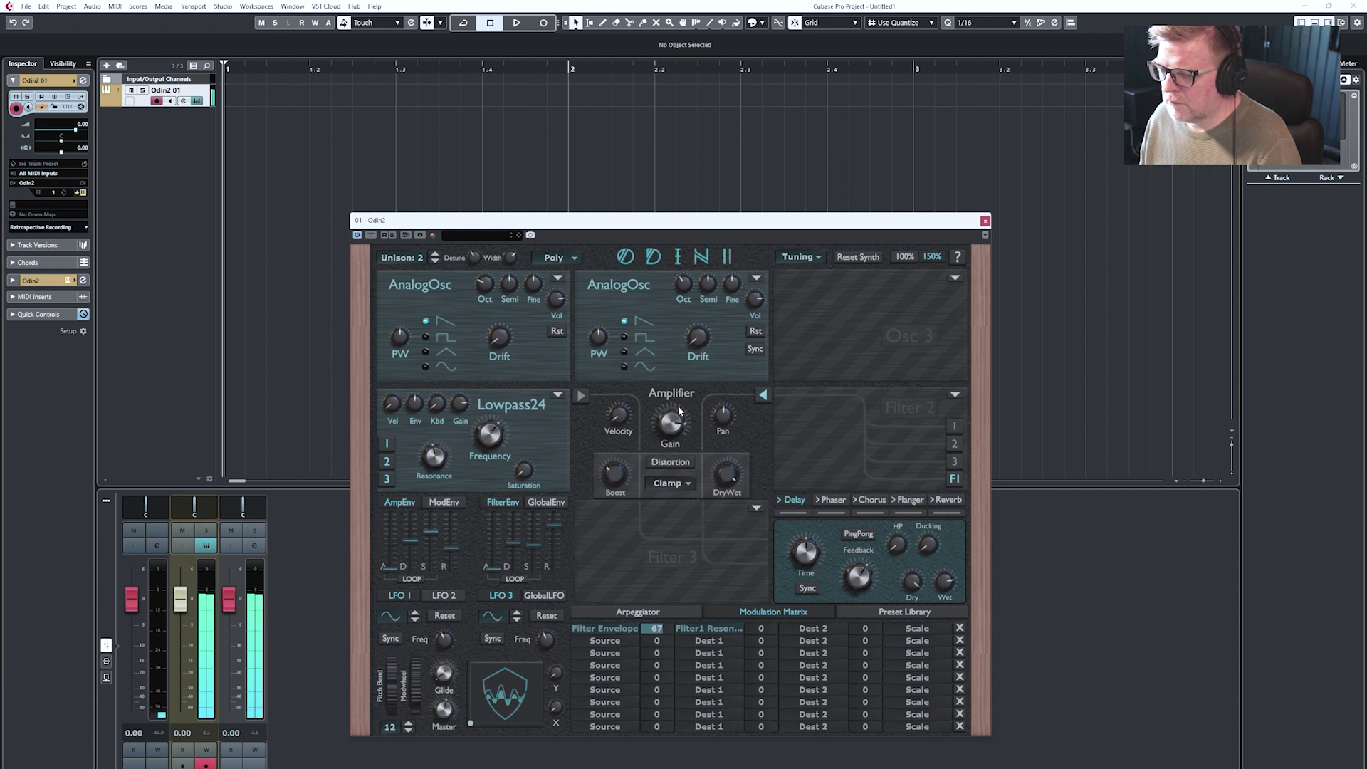
# - Show the arpeggiator settings again, then enable the delay effect and sync its time to tempo at 3/16
pyautogui.click(660, 614)
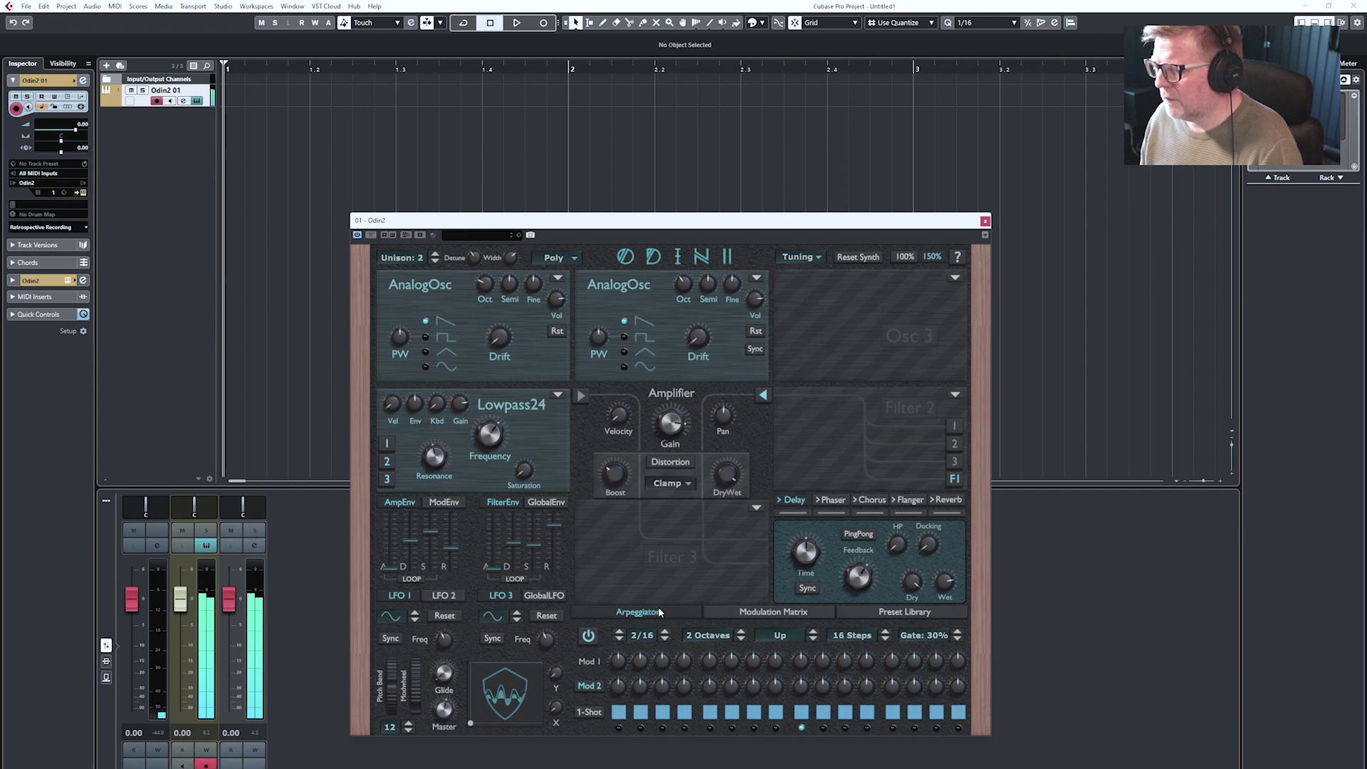
pyautogui.click(803, 513)
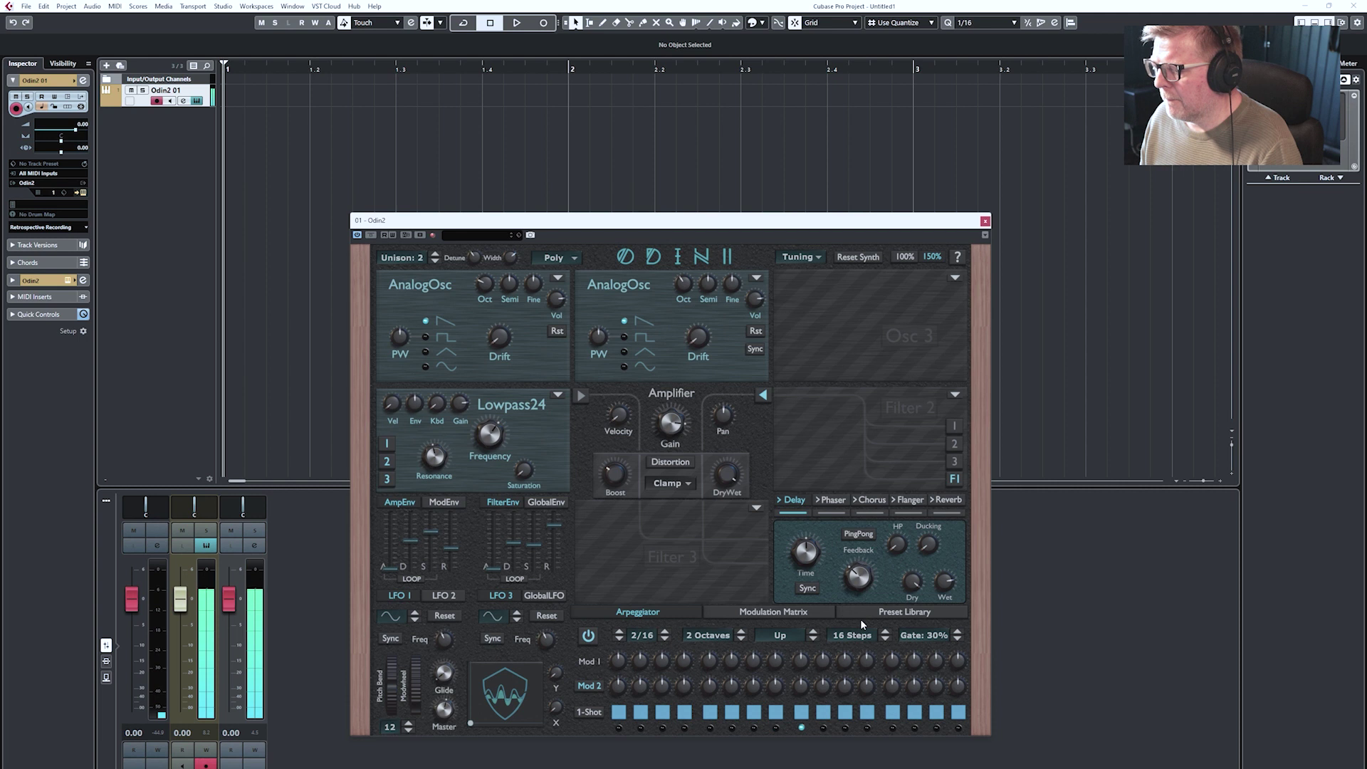
pyautogui.click(810, 591)
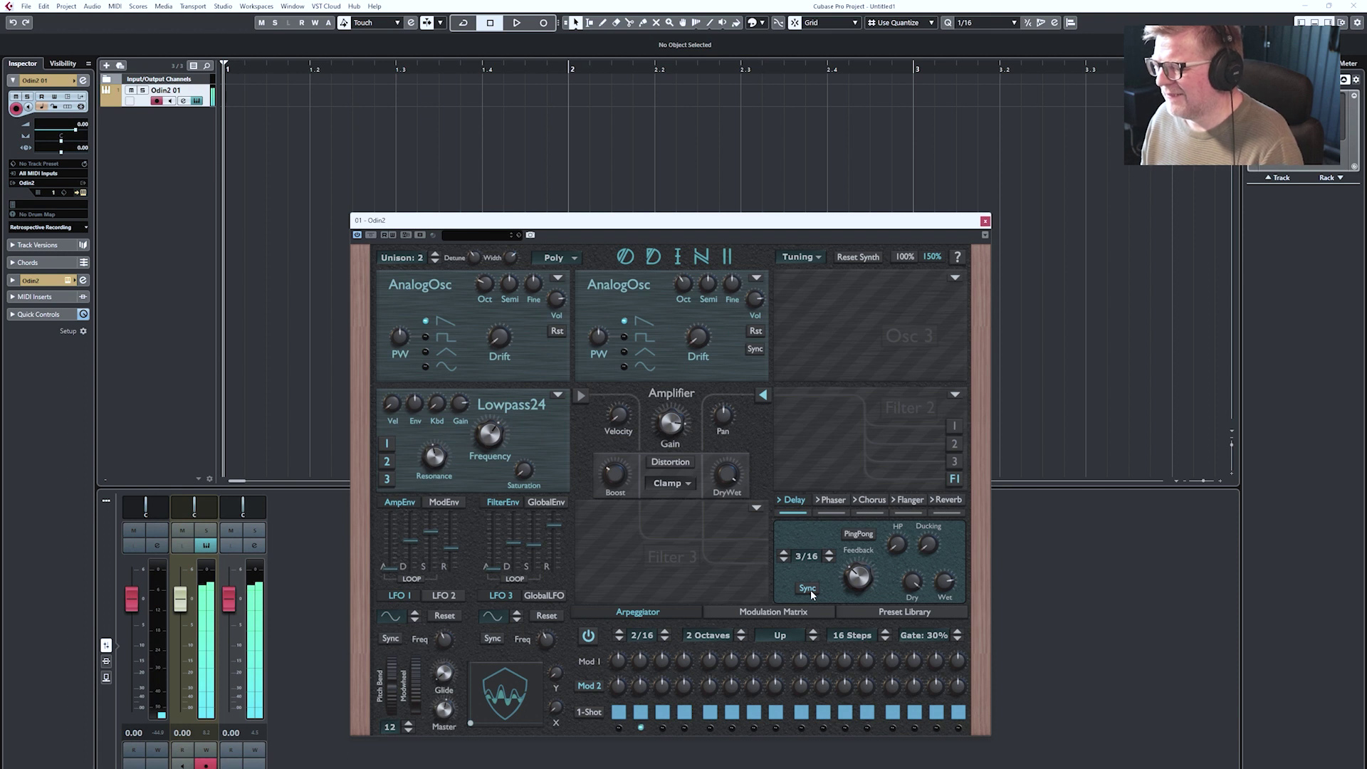
pyautogui.moveTo(935, 543); pyautogui.dragTo(926, 553)
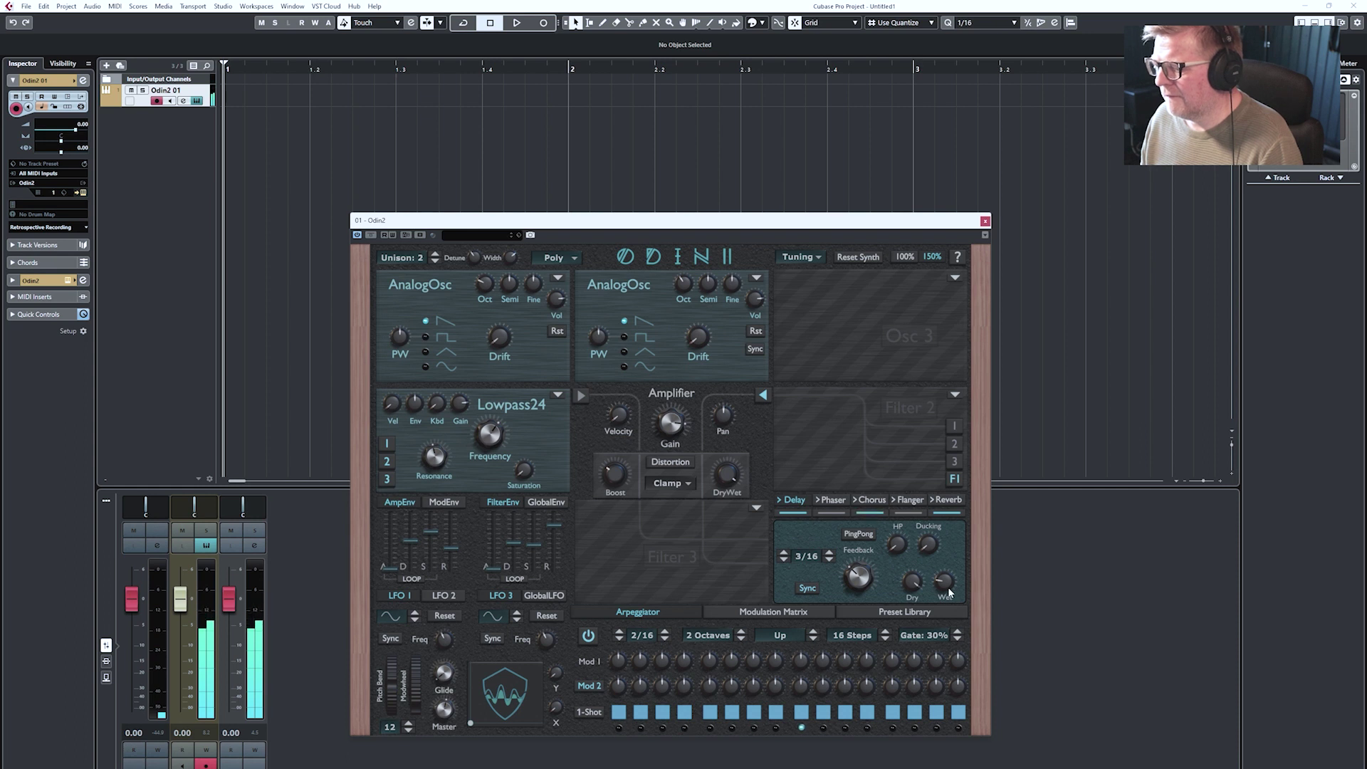
# - Enable the chorus and reverb, reduce the chorus dry/wet to about 0.066 and lower the reverb's dry/wet
pyautogui.click(876, 513)
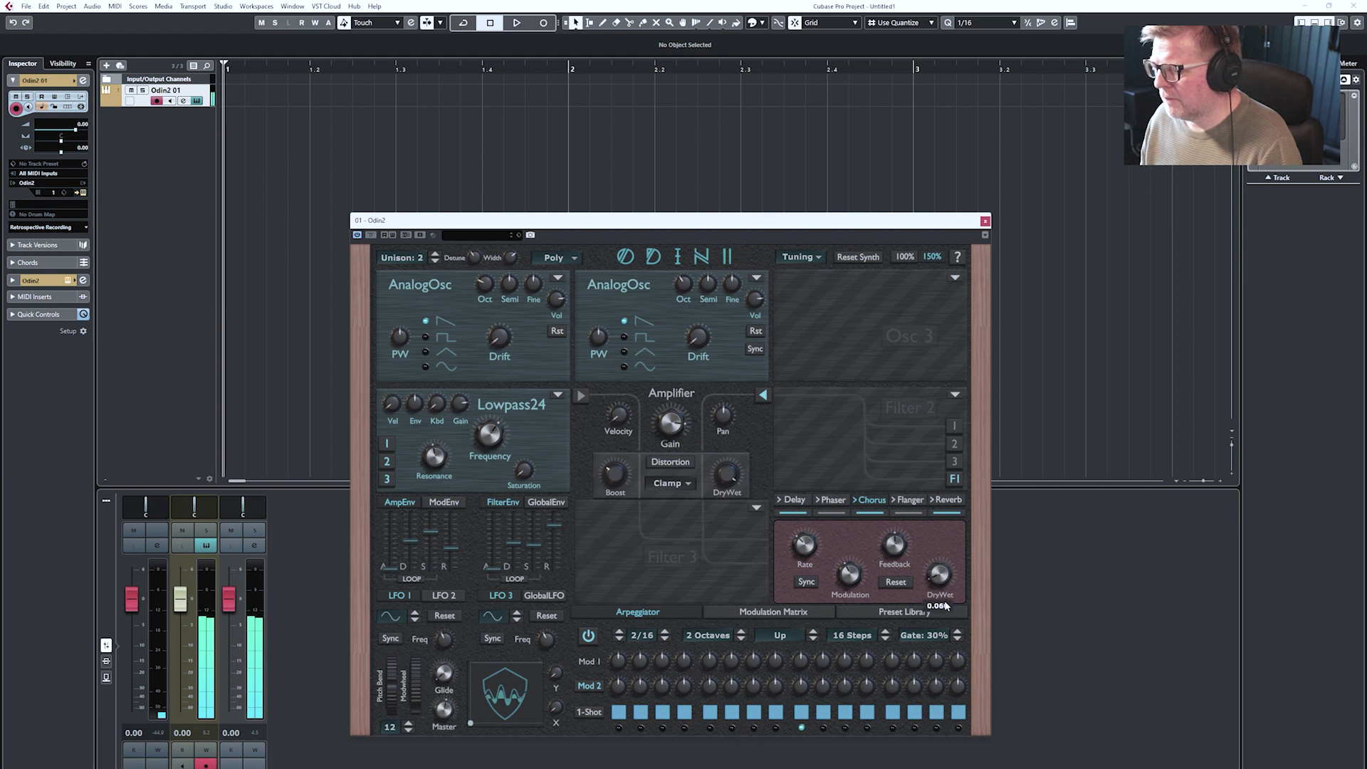
pyautogui.click(946, 505)
pyautogui.moveTo(945, 566); pyautogui.dragTo(946, 599)
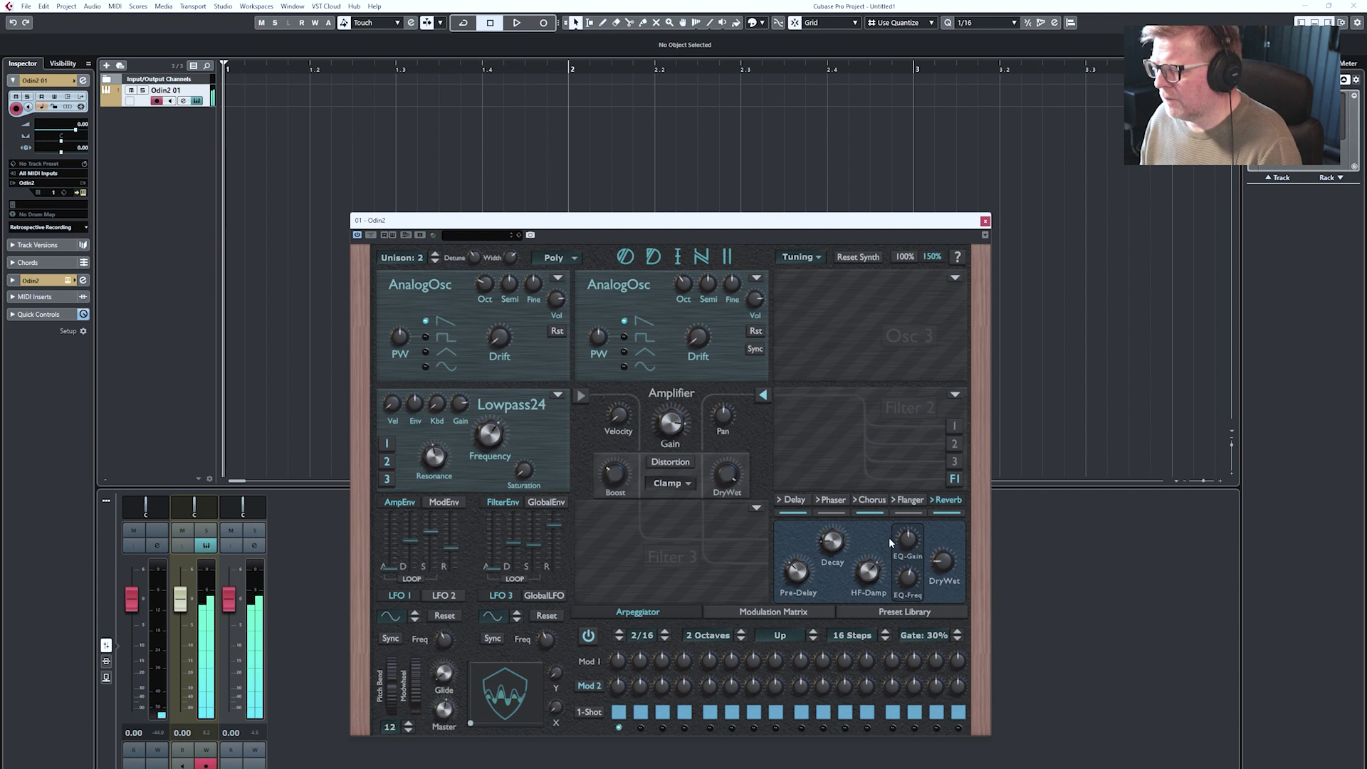
# - Set the synced delay time to 3/32 and turn on PingPong for the delay
pyautogui.click(793, 502)
pyautogui.click(830, 554)
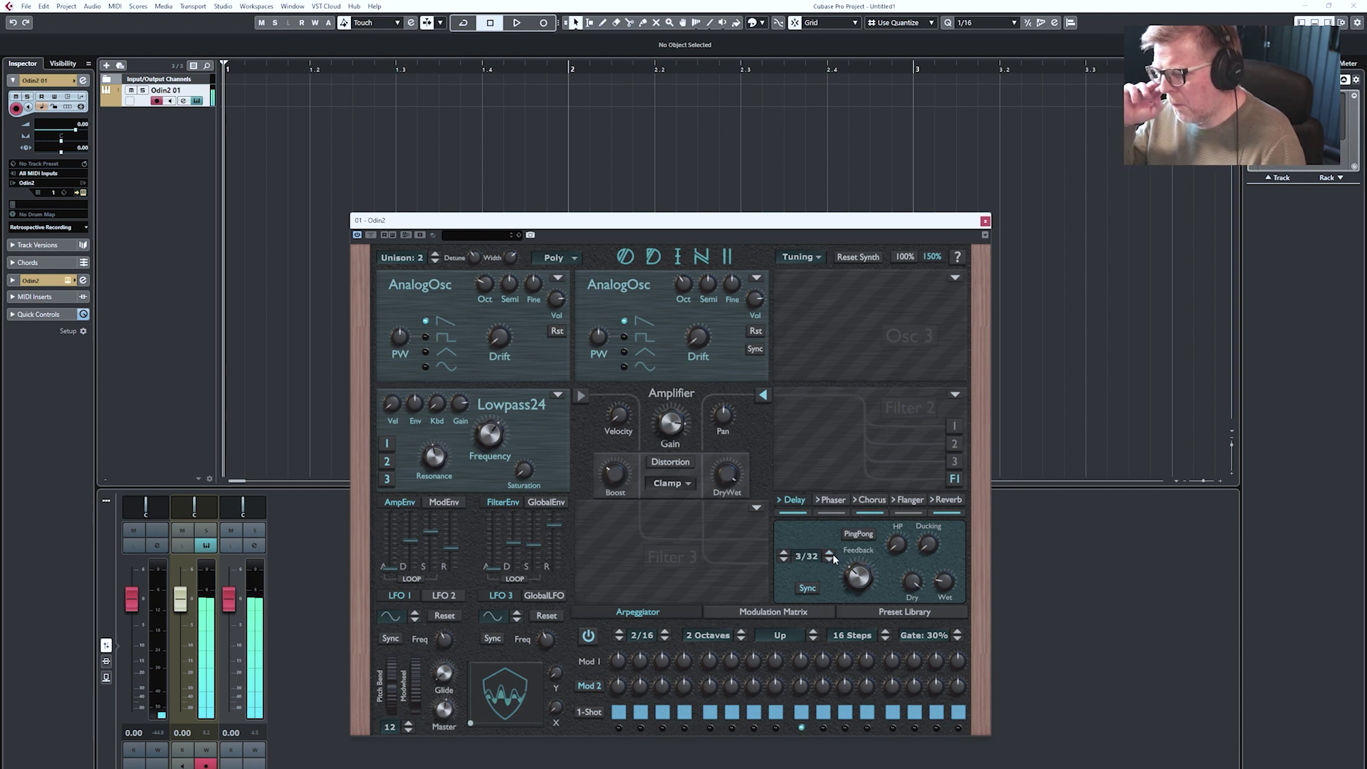
pyautogui.click(850, 535)
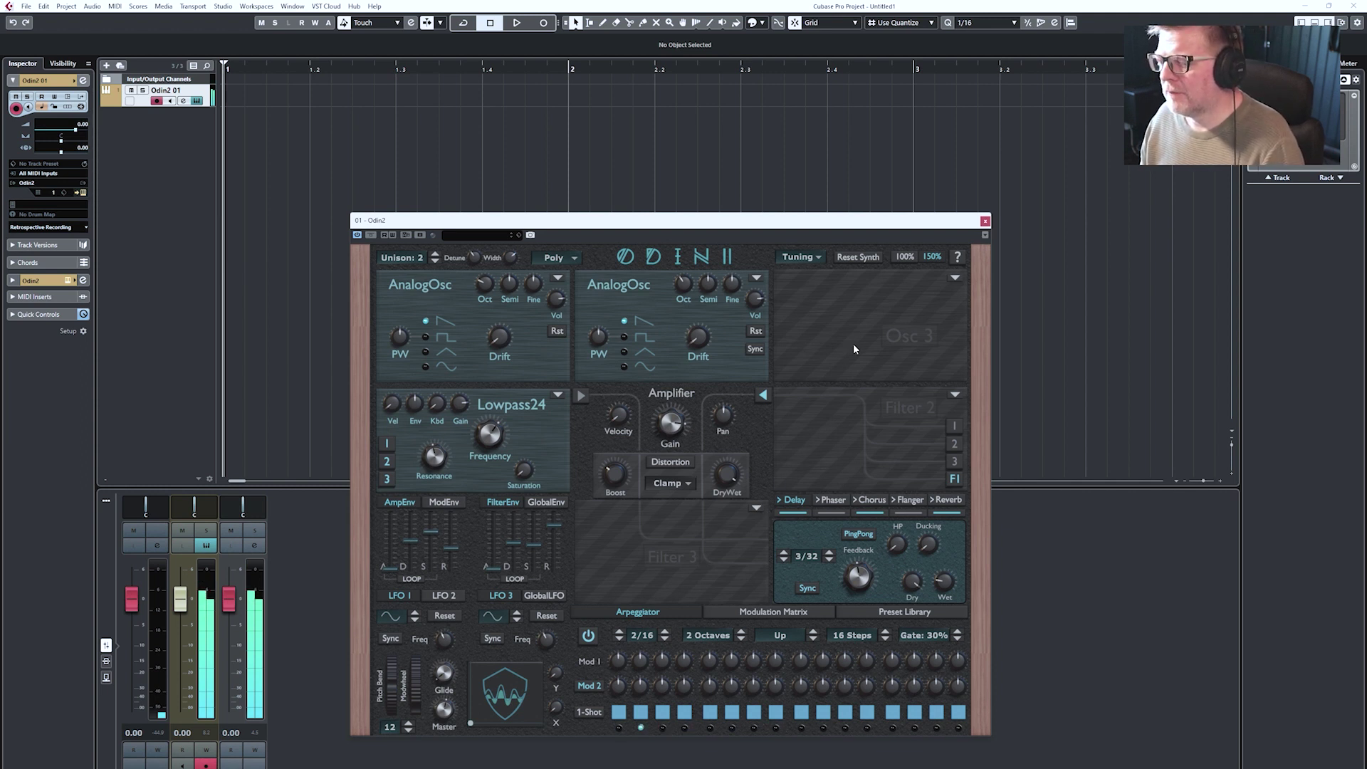
# - Try the modulation wheel and bend the pitch up to about 0.304
pyautogui.moveTo(416, 694); pyautogui.dragTo(408, 580)
pyautogui.moveTo(391, 692); pyautogui.dragTo(392, 671)
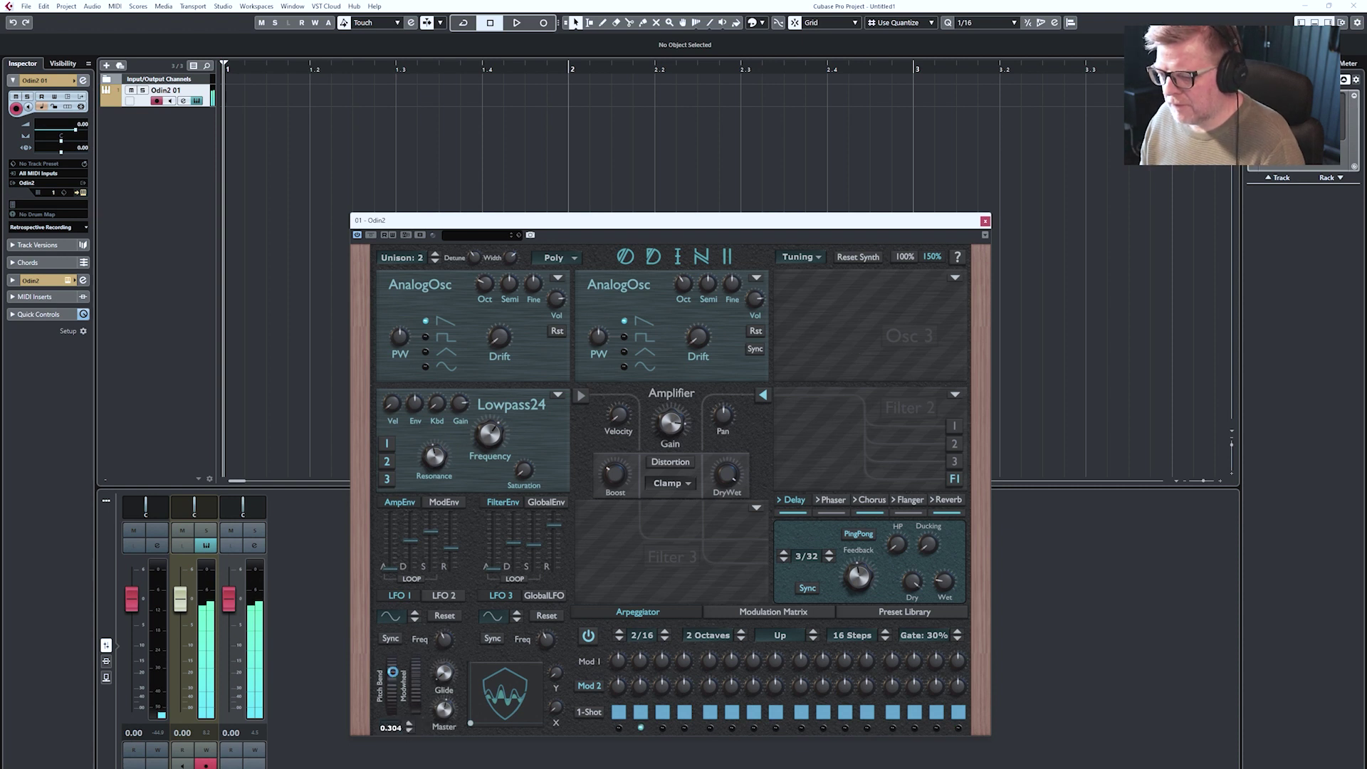